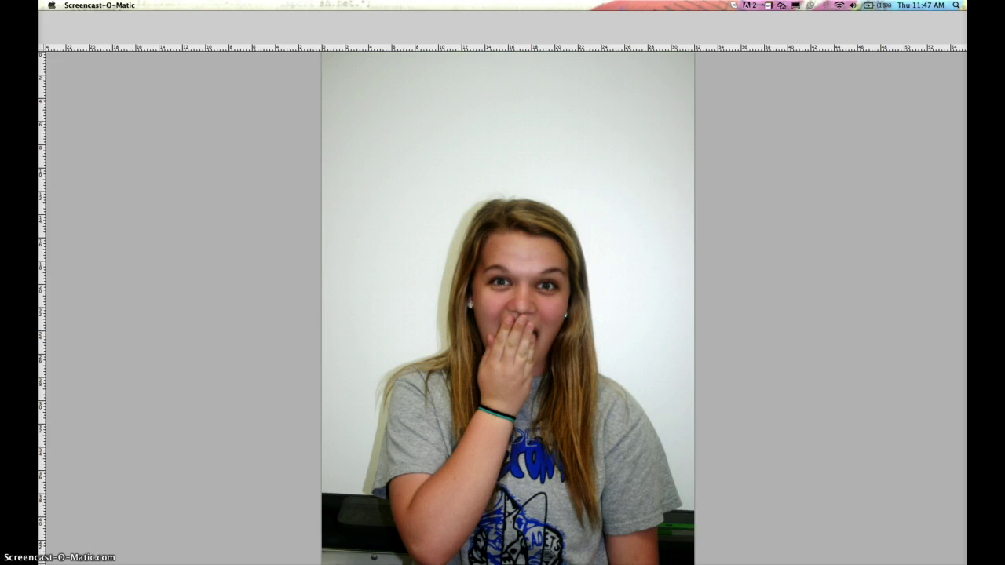
- Switch Photoshop from pp2.jpg to the open side-profile photo IMG_0295.jpg
left_click(152, 295)
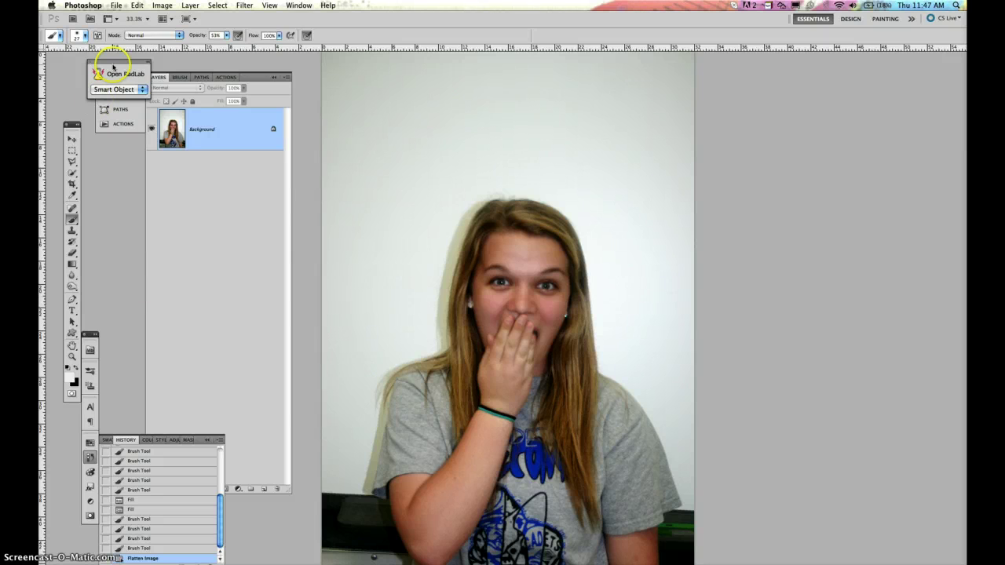
left_click(299, 5)
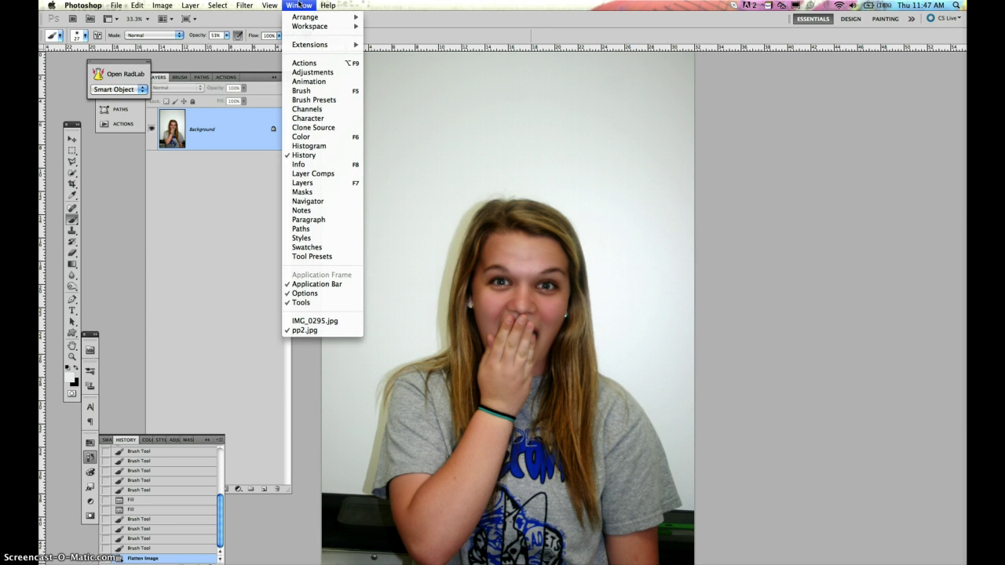
left_click(303, 320)
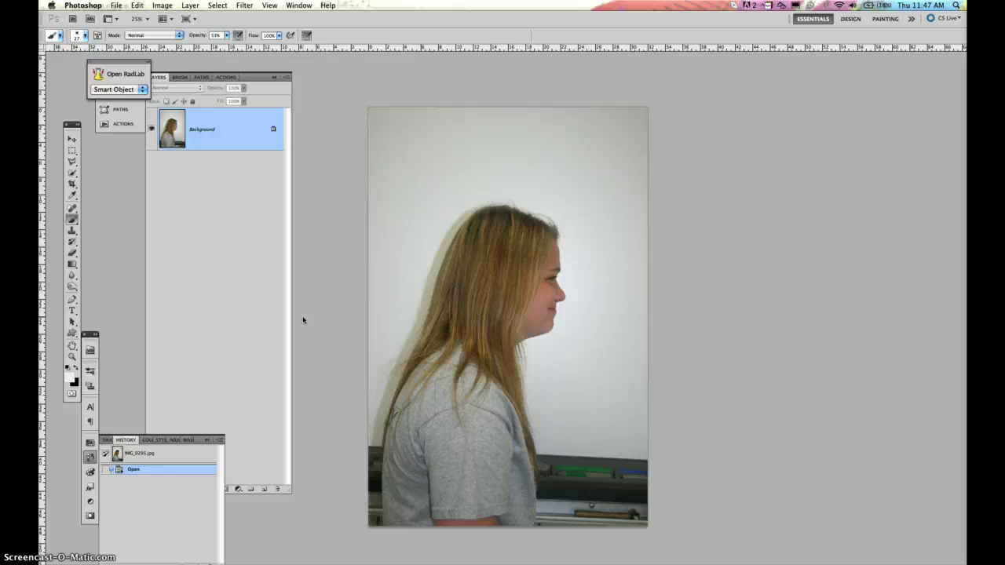
- Return to the front-face photo and float the History panel on its own
left_click(299, 6)
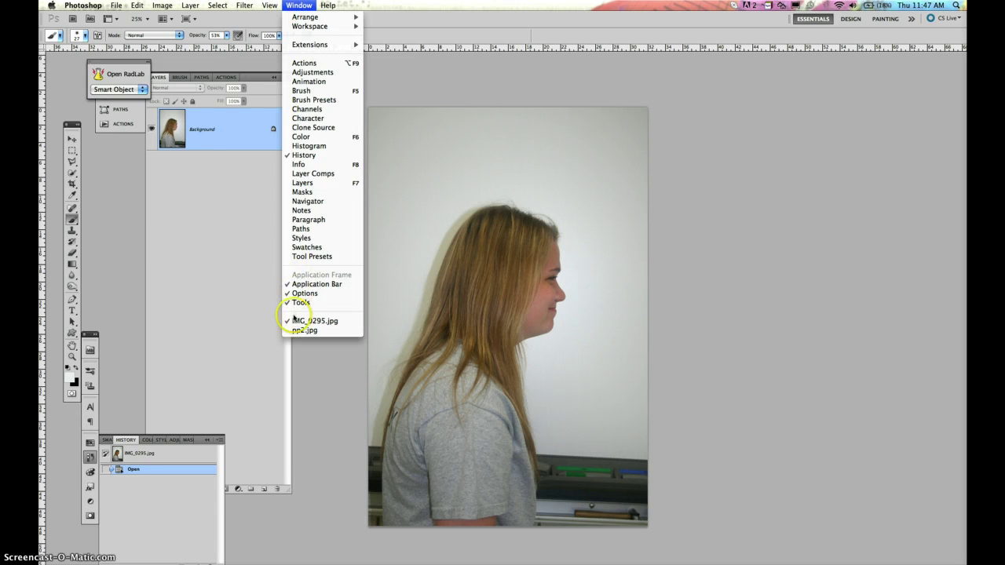
left_click(295, 331)
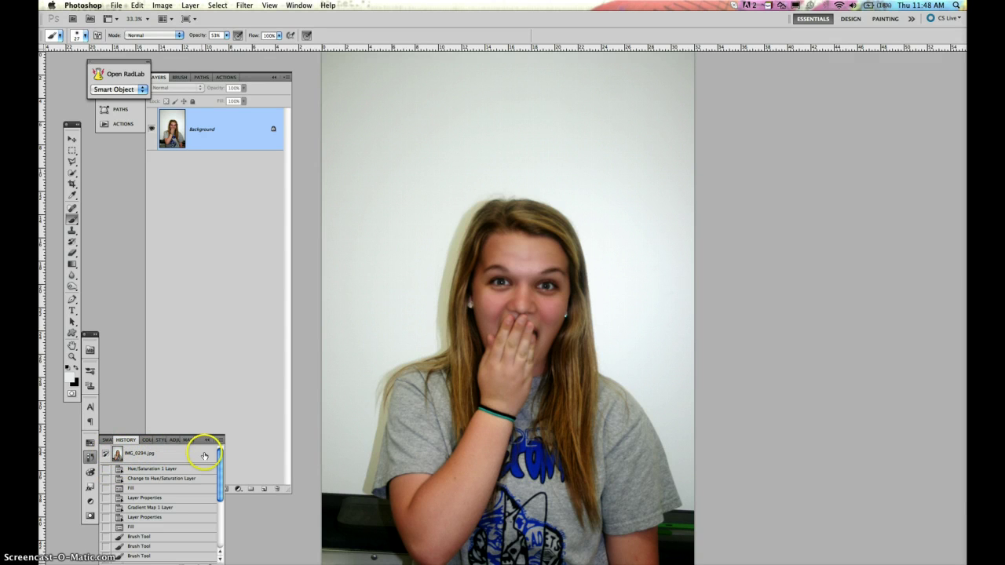
left_click_drag(217, 493, 219, 556)
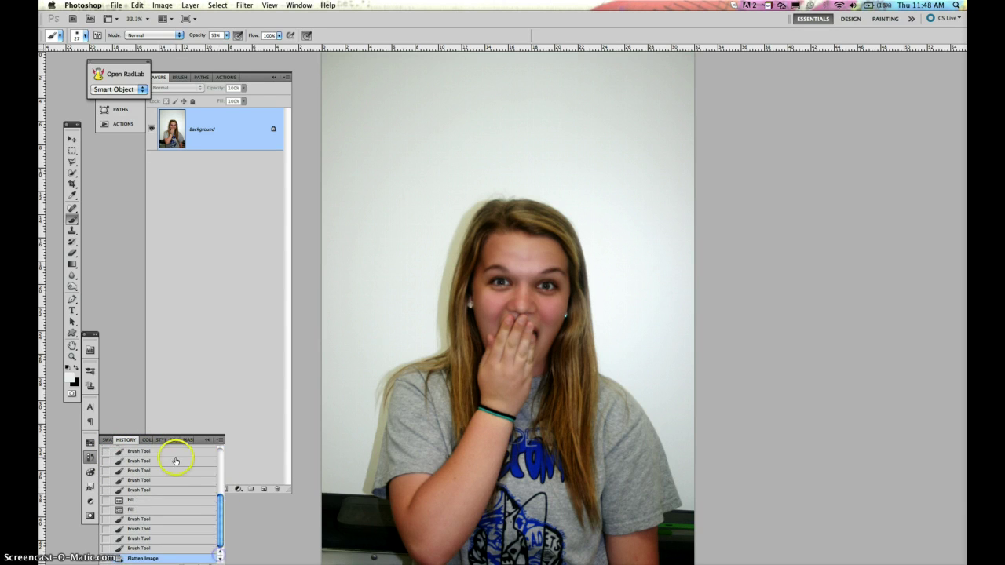
left_click_drag(126, 441, 128, 396)
- Create and select Snapshot 1 of the front-face photo, then go back to IMG_0295.jpg
left_click(198, 528)
left_click_drag(219, 483, 220, 406)
left_click(189, 413)
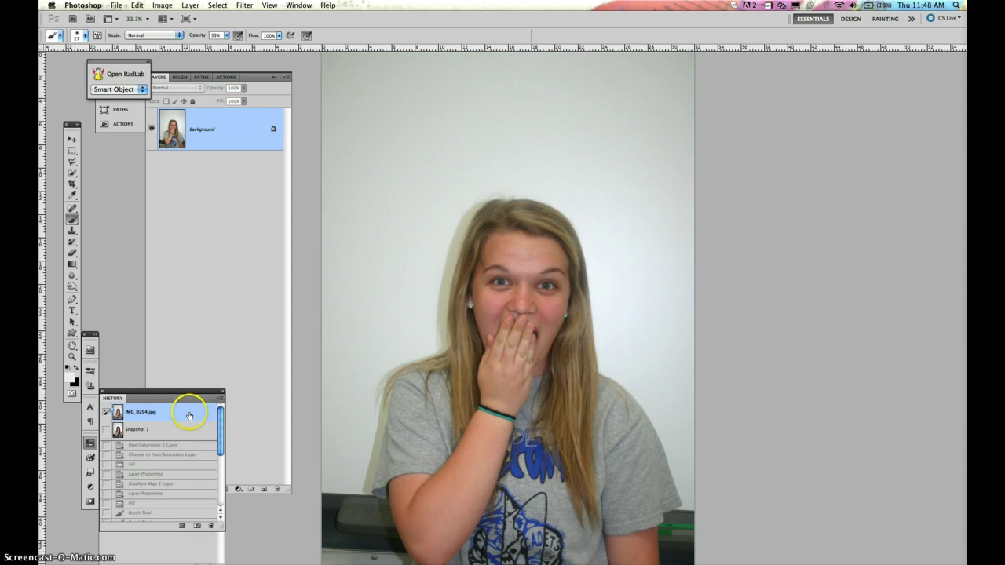
left_click(189, 430)
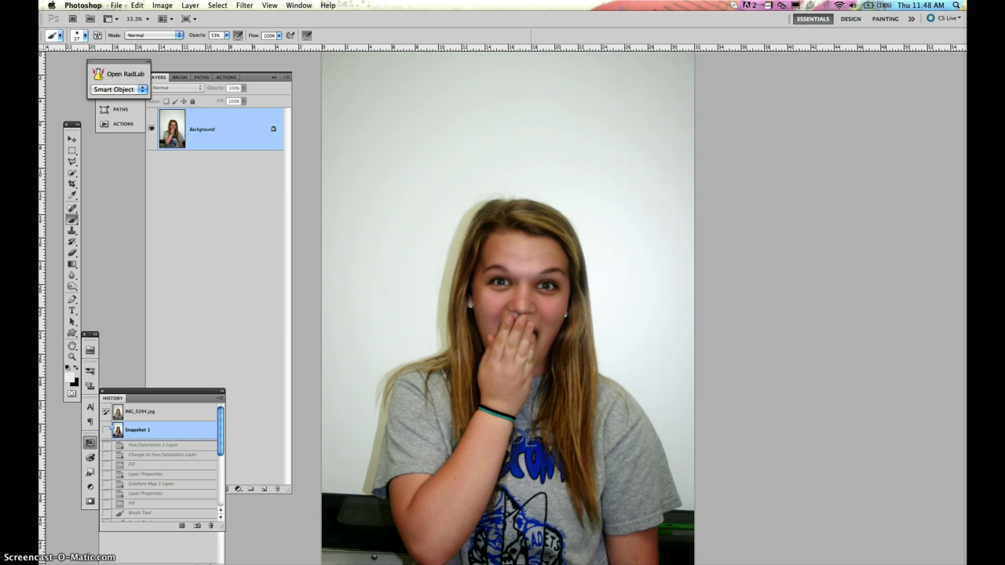
left_click(299, 5)
left_click(348, 319)
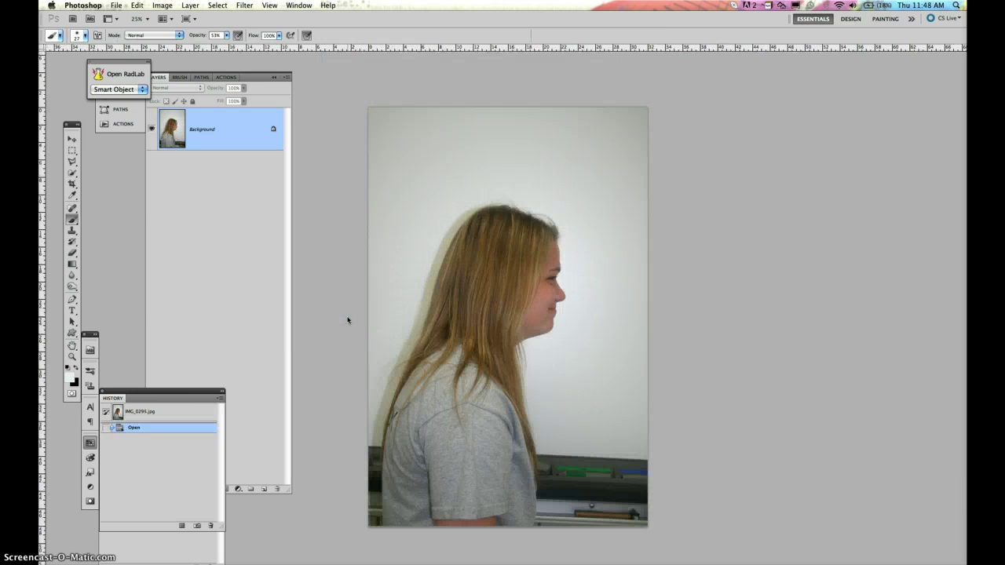
- Copy the entire profile photo, paste it into the front-face image as Layer 1, and zoom out
key("super+a")
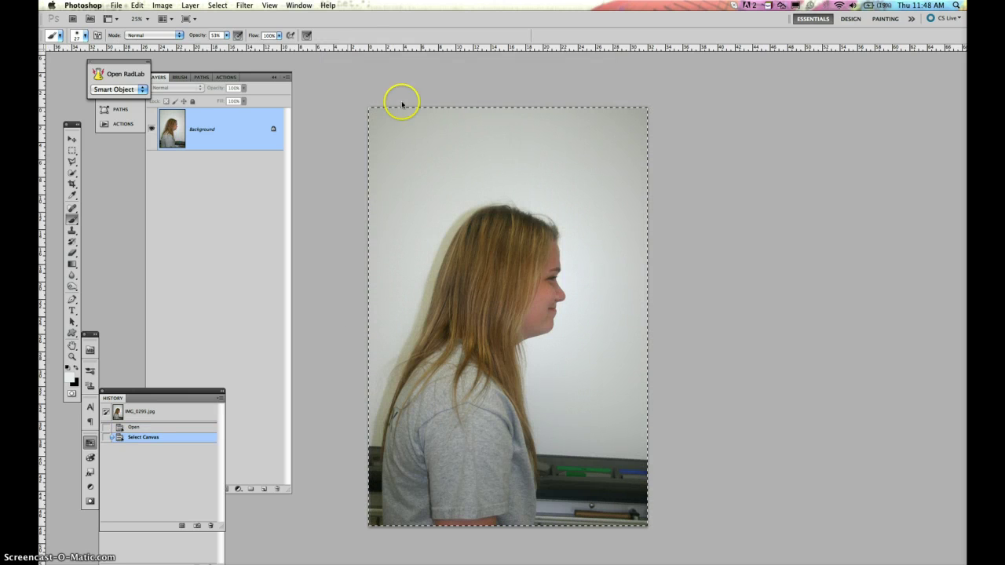
left_click(300, 5)
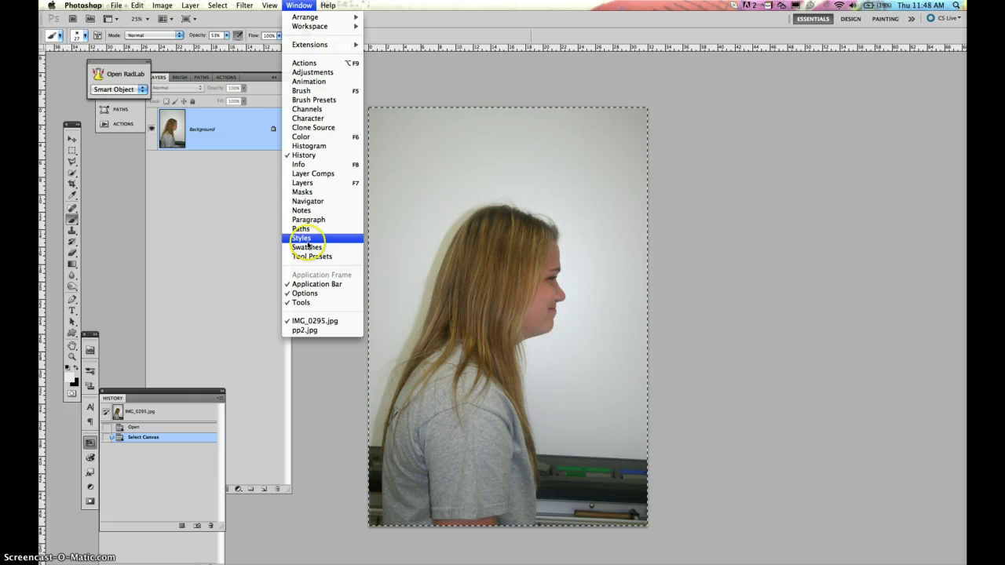
left_click(302, 330)
key("super+v")
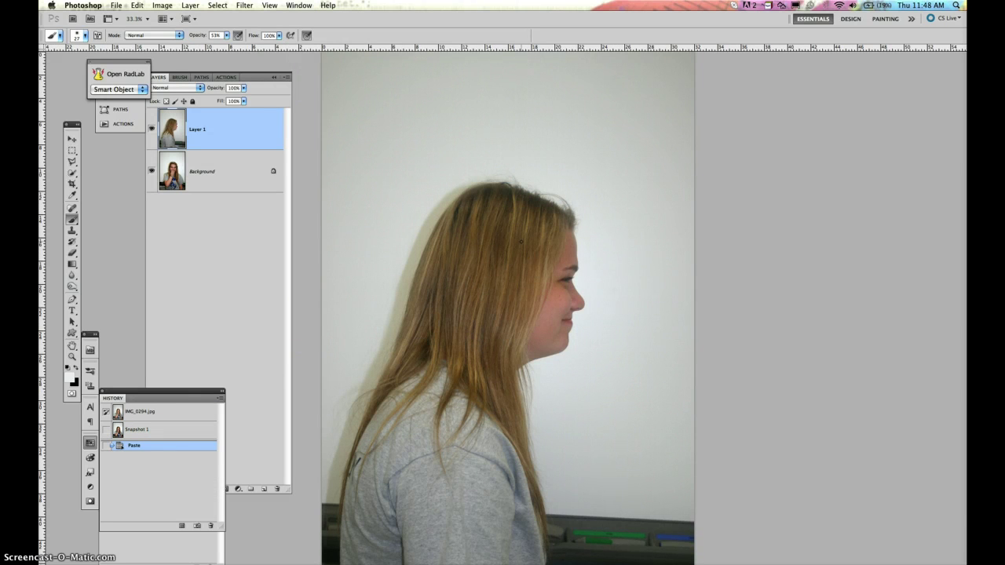
key("super+minus")
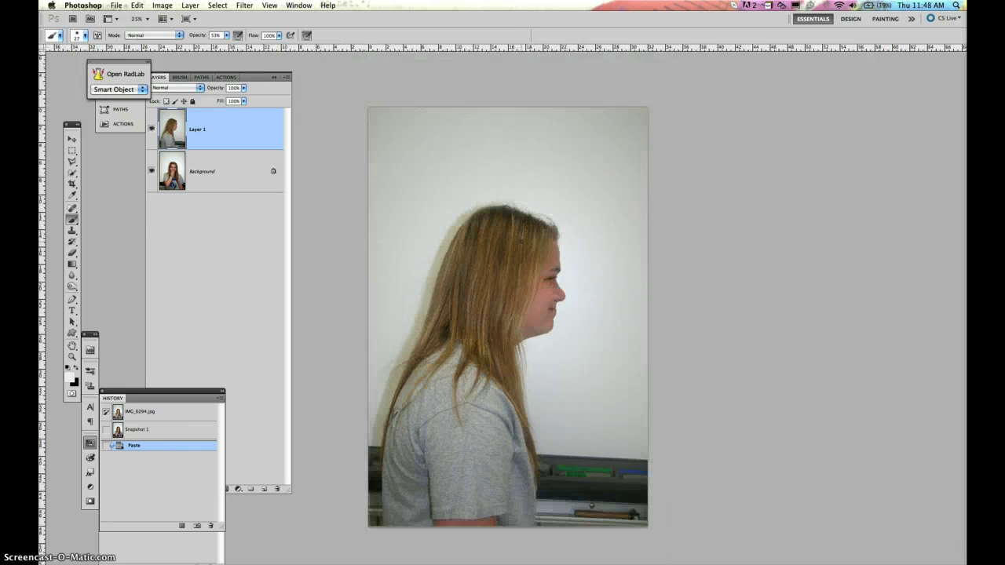
- Convert the Background into a regular Layer 0, then make Layer 1 active
double_click(164, 177)
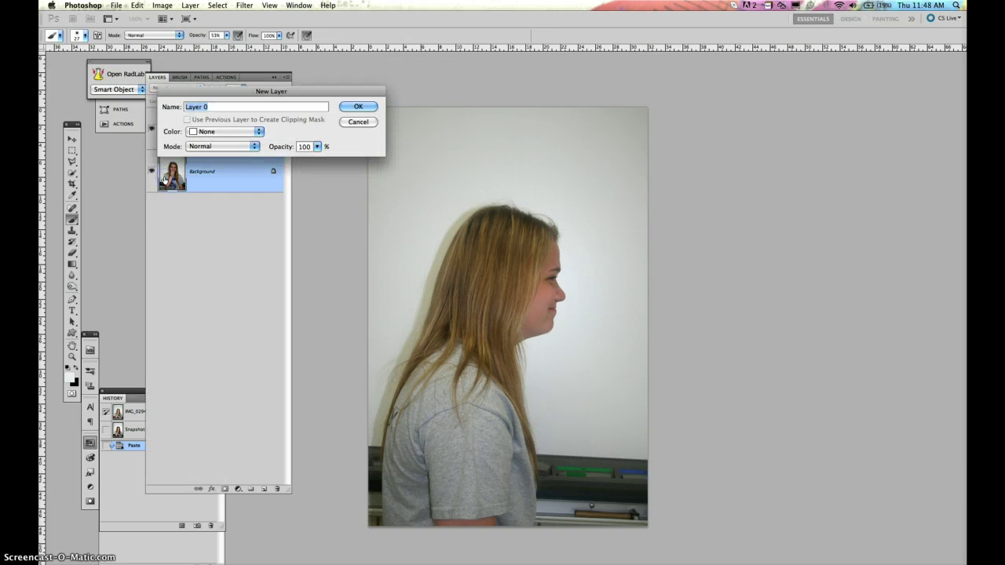
key("Return")
left_click(199, 179)
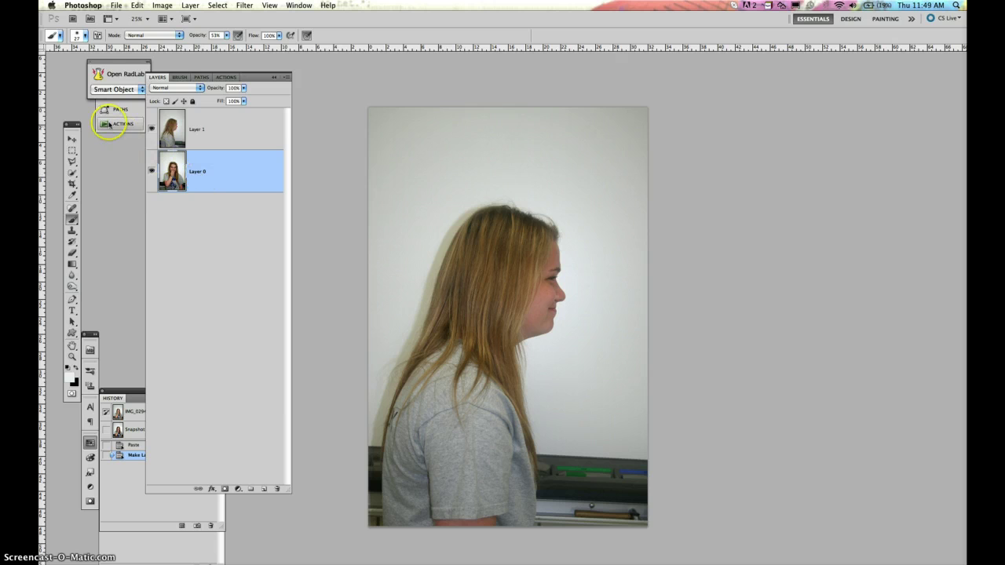
left_click(168, 133)
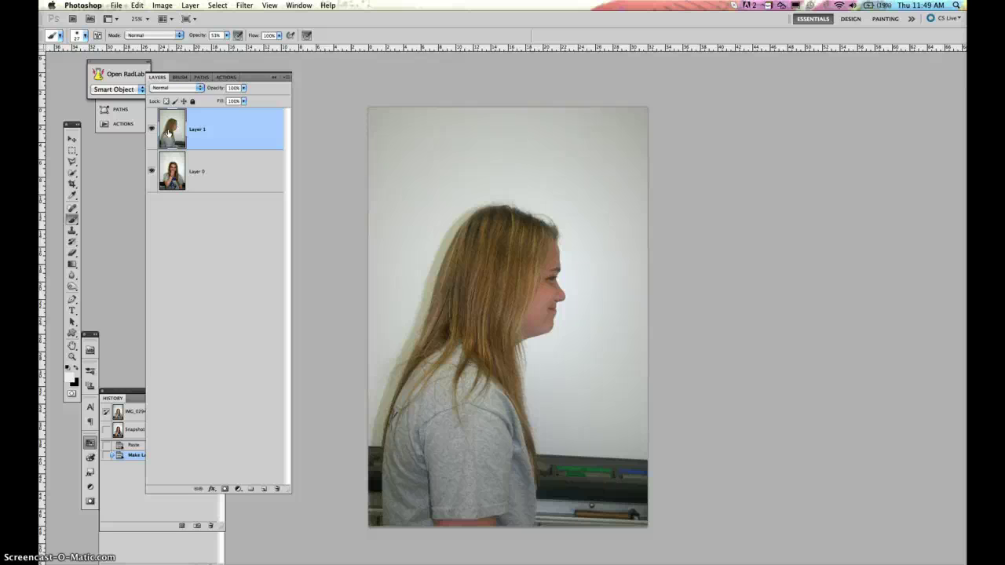
- Try Multiply, then keep Layer 1 on Normal blending at 50% opacity
left_click(167, 88)
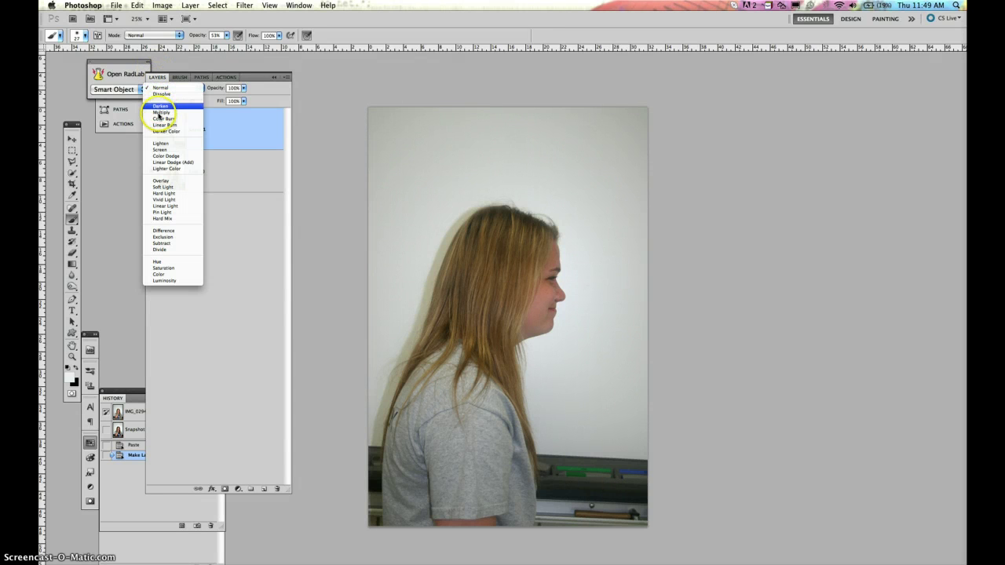
left_click(160, 113)
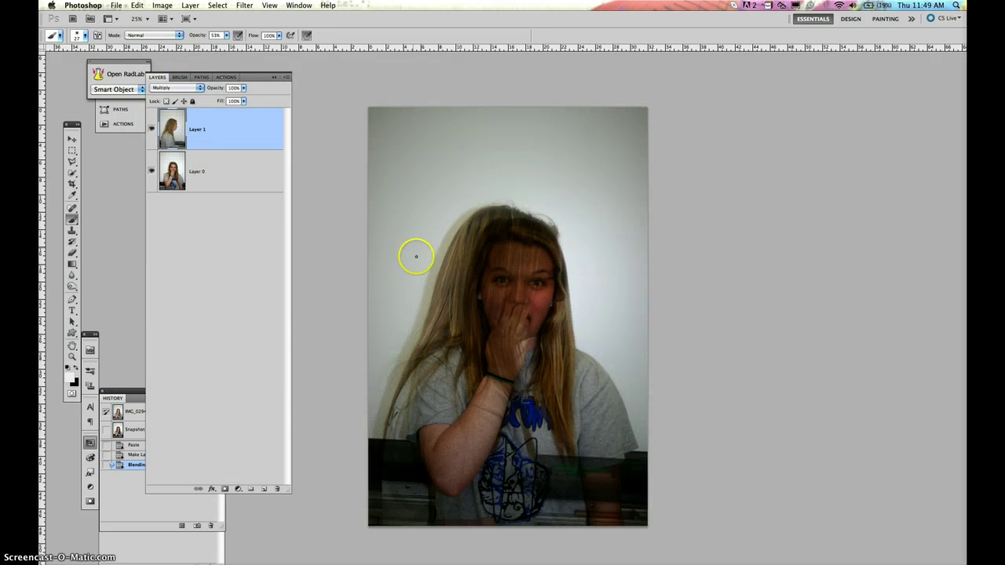
left_click(72, 140)
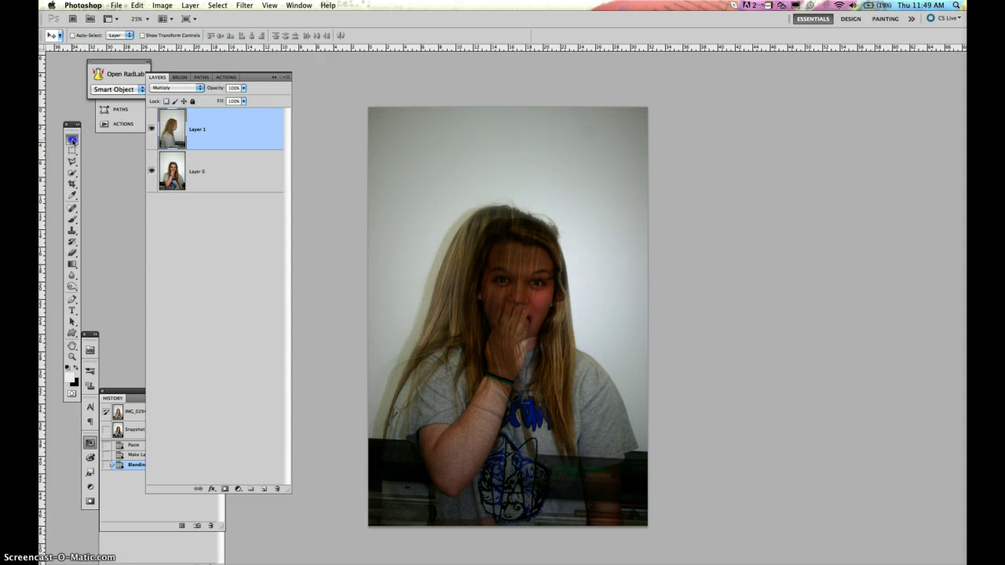
left_click(178, 88)
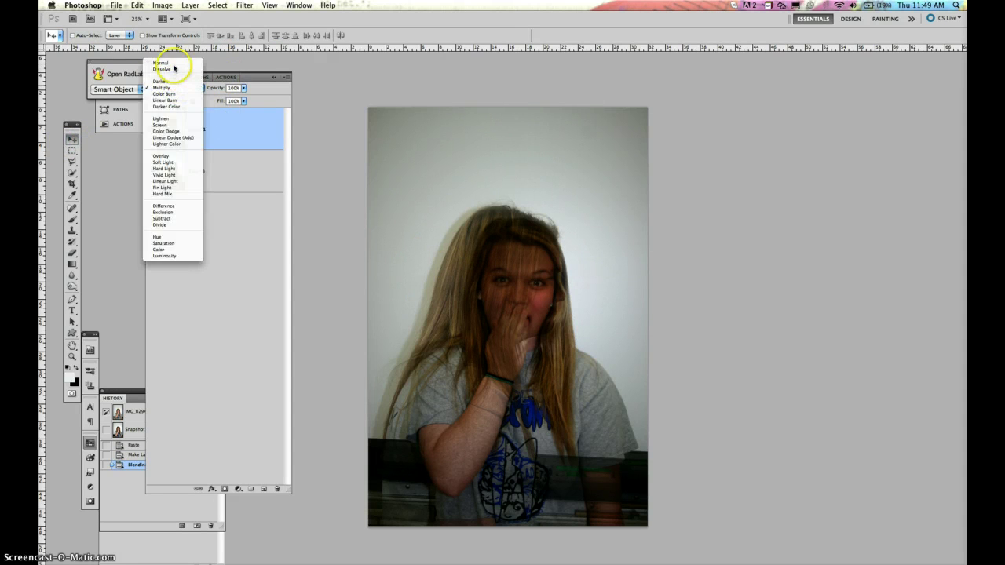
left_click(173, 64)
left_click(244, 88)
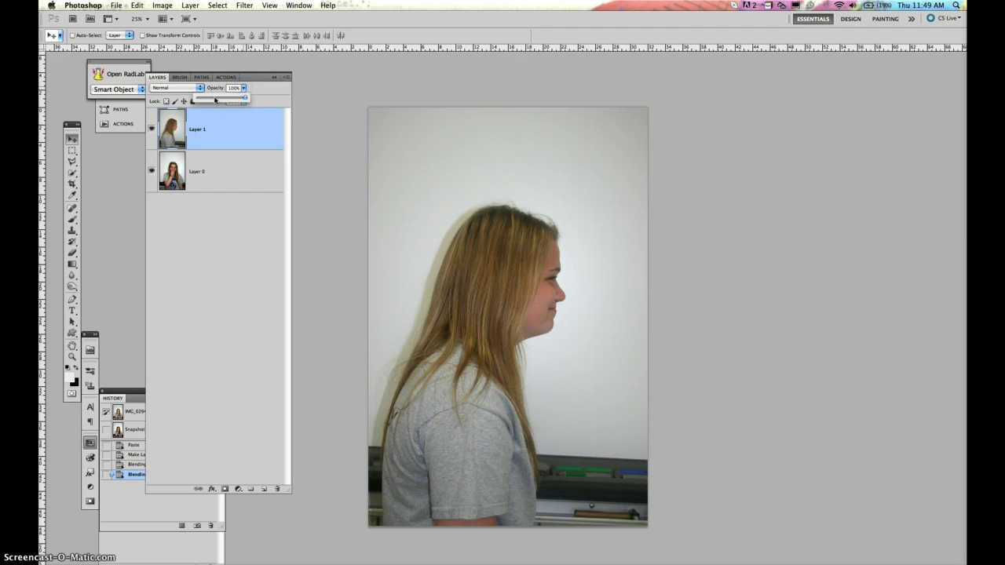
left_click_drag(246, 98, 222, 98)
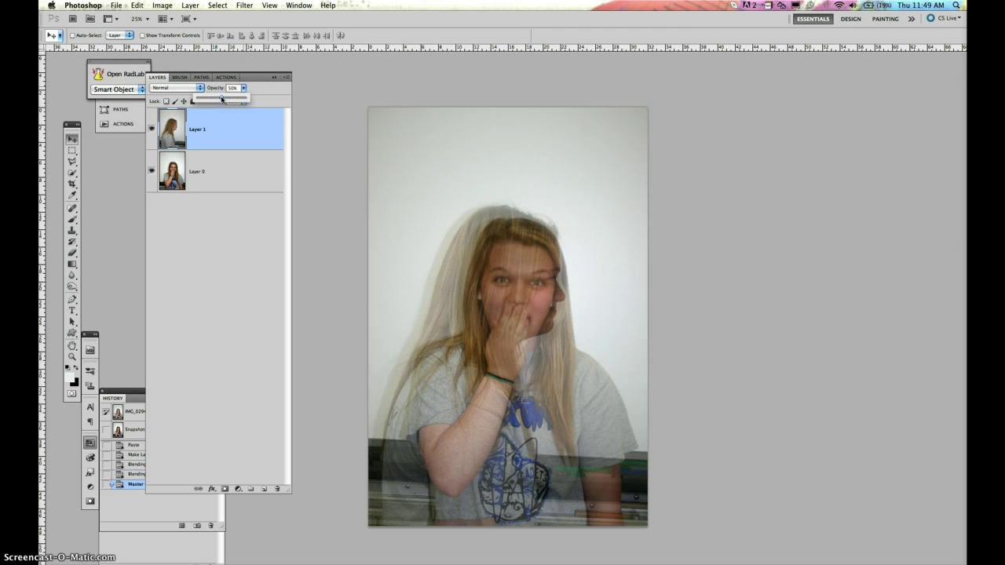
- Add a vertical guide down the centre of the front face, with Layer 1 briefly hidden
left_click(151, 128)
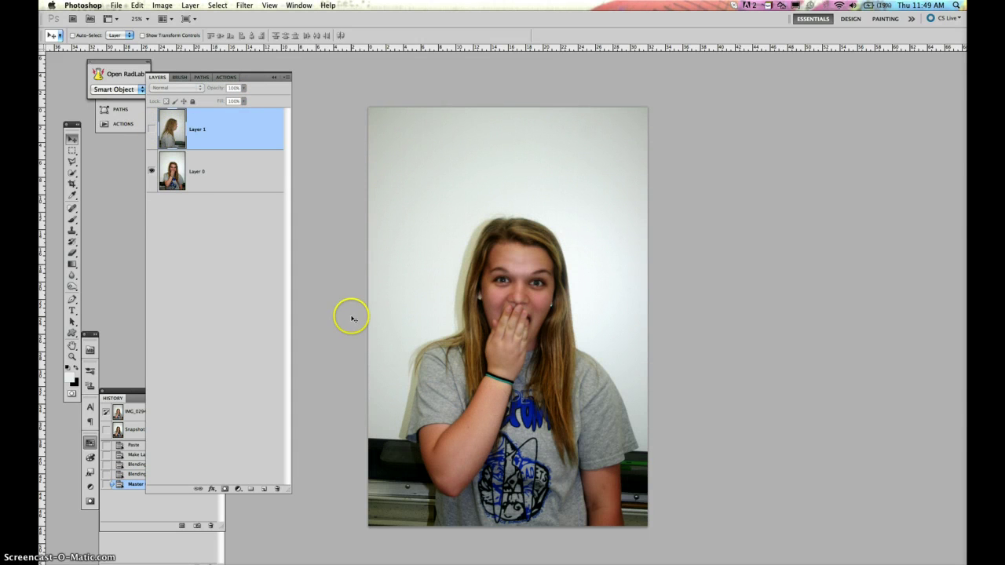
left_click_drag(43, 310, 520, 318)
left_click(149, 130)
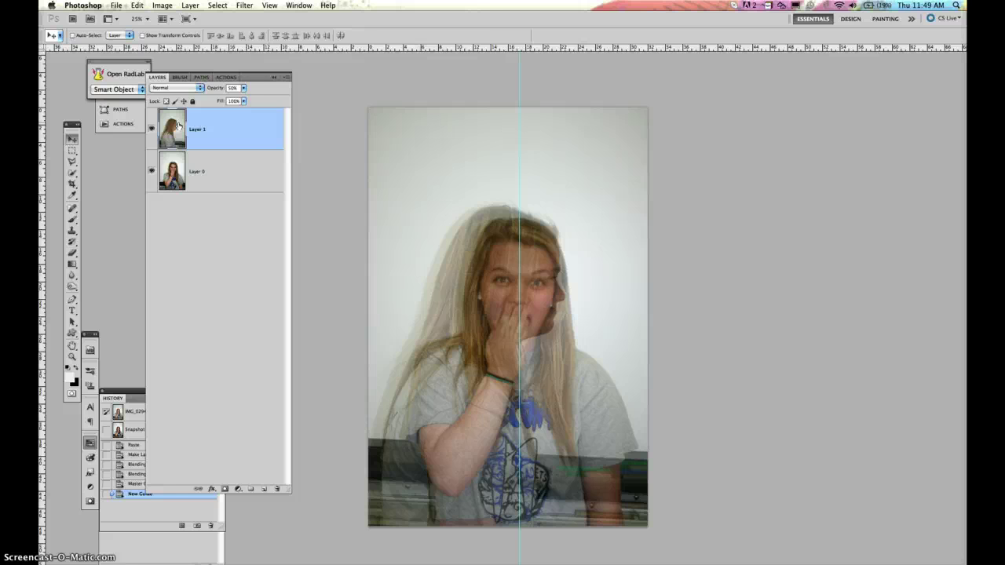
- Free-transform the profile layer, shifting it left and down onto the front face
key("super+t")
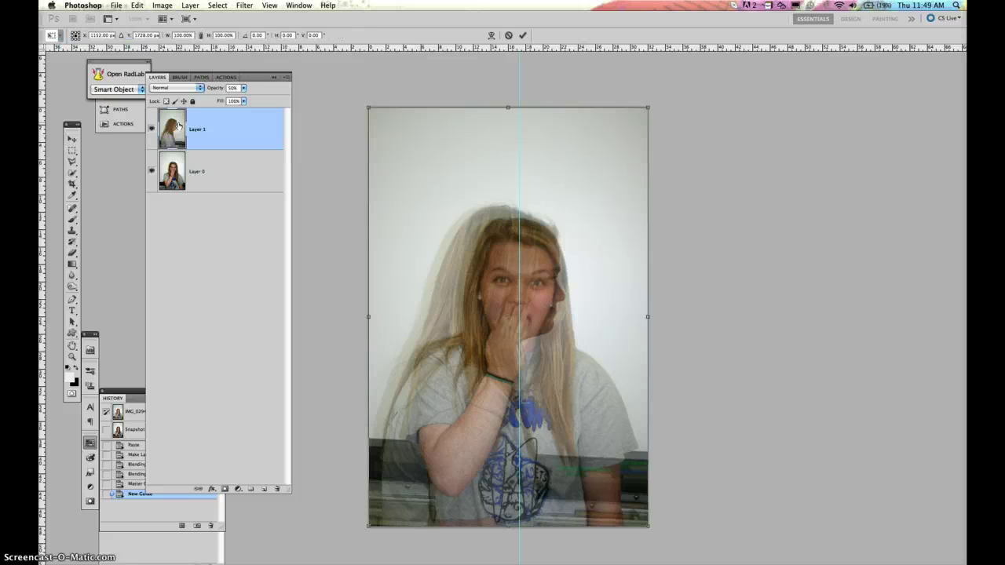
left_click(538, 271)
left_click_drag(556, 303, 522, 304)
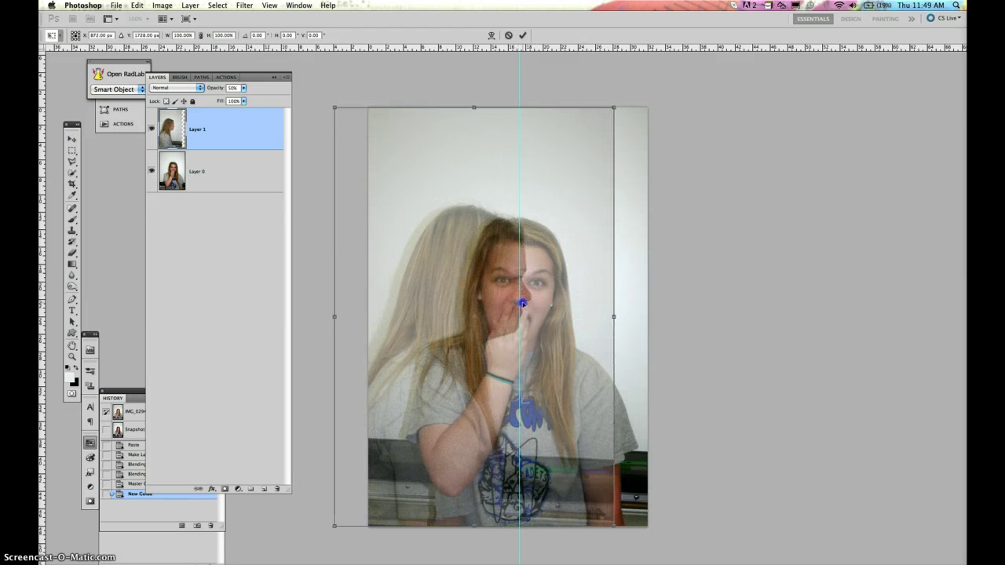
key("super+equal")
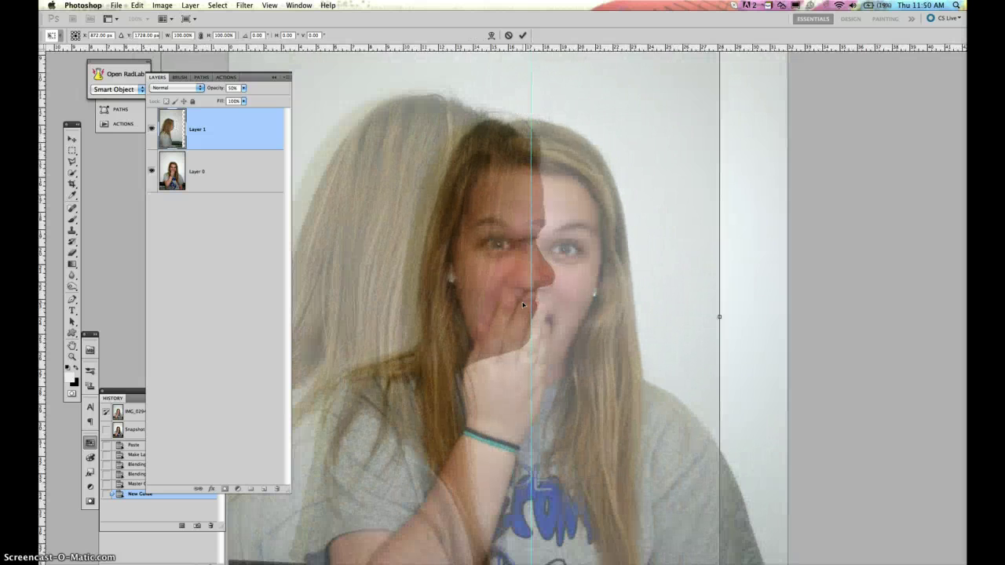
mouse_move(483, 278)
left_mouse_down()
mouse_move(493, 289)
mouse_move(481, 281)
left_mouse_up()
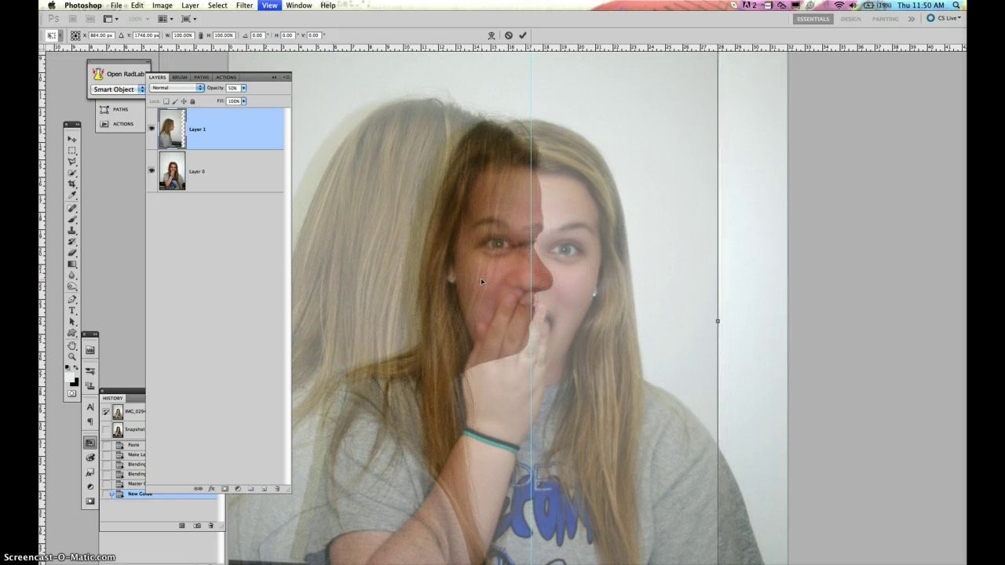
key("super+minus")
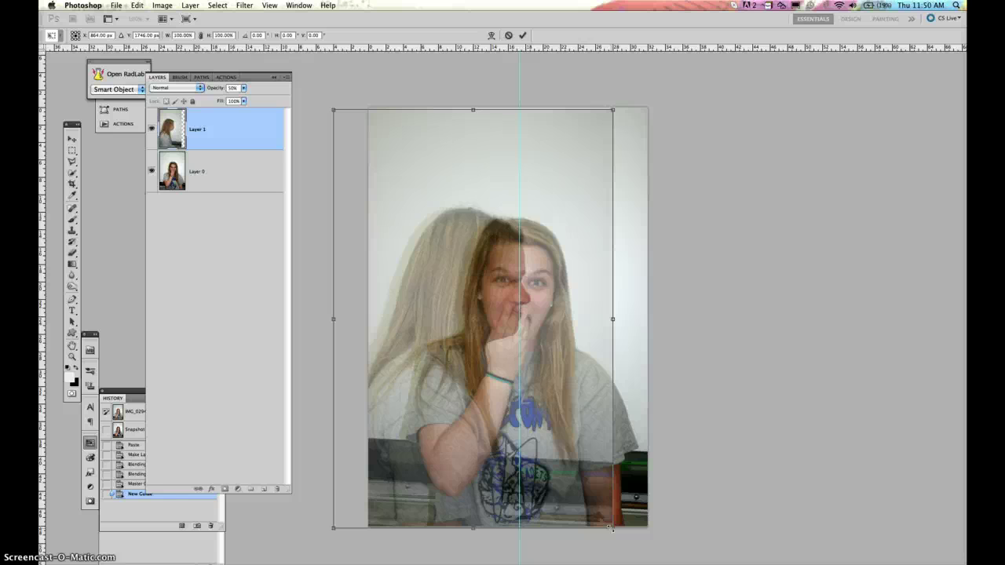
- Scale the profile to about 113%, tilt it about -2°, nudge it, and commit
left_click_drag(611, 529, 579, 476)
left_click_drag(464, 252, 453, 184)
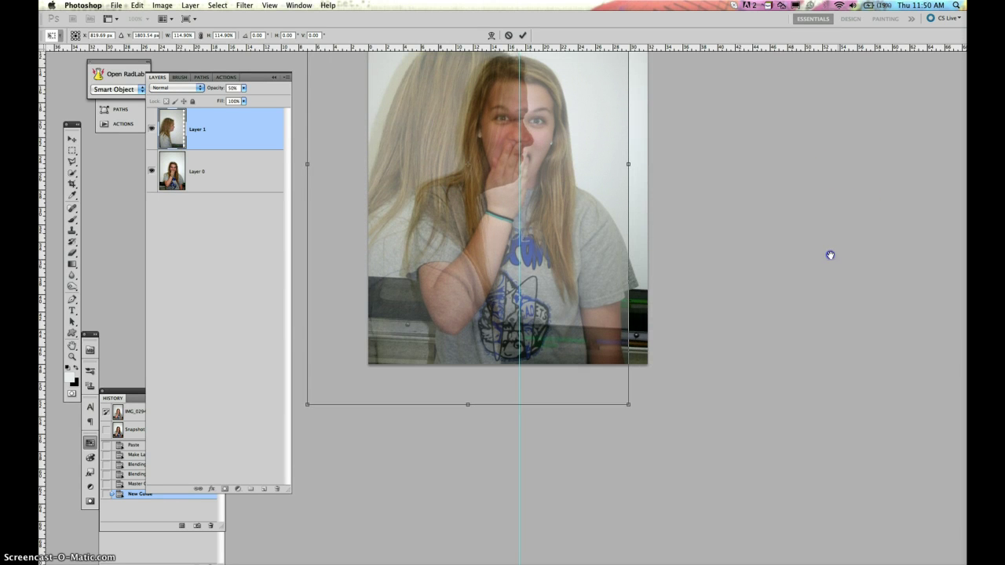
scroll(827, 274, "up", 3)
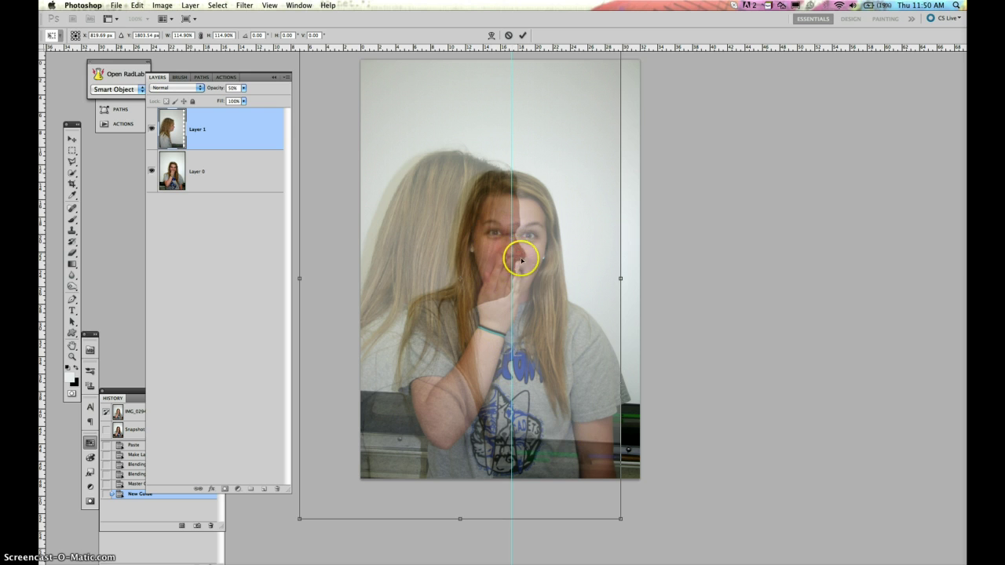
mouse_move(621, 519)
left_mouse_down()
mouse_move(619, 509)
mouse_move(639, 510)
left_mouse_up()
key("Right")
key("Right")
key("Right")
key("Right")
key("Right")
key("Right")
key("Right")
key("Right")
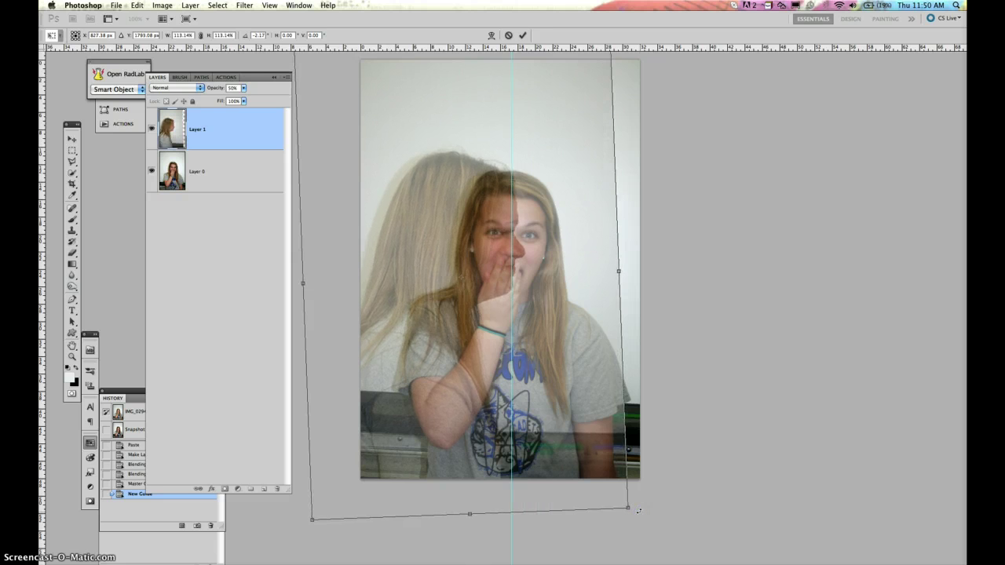
key("Down")
key("Down")
key("Down")
key("Down")
key("Down")
key("Down")
key("Down")
key("Down")
key("Down")
key("Down")
key("Down")
key("Down")
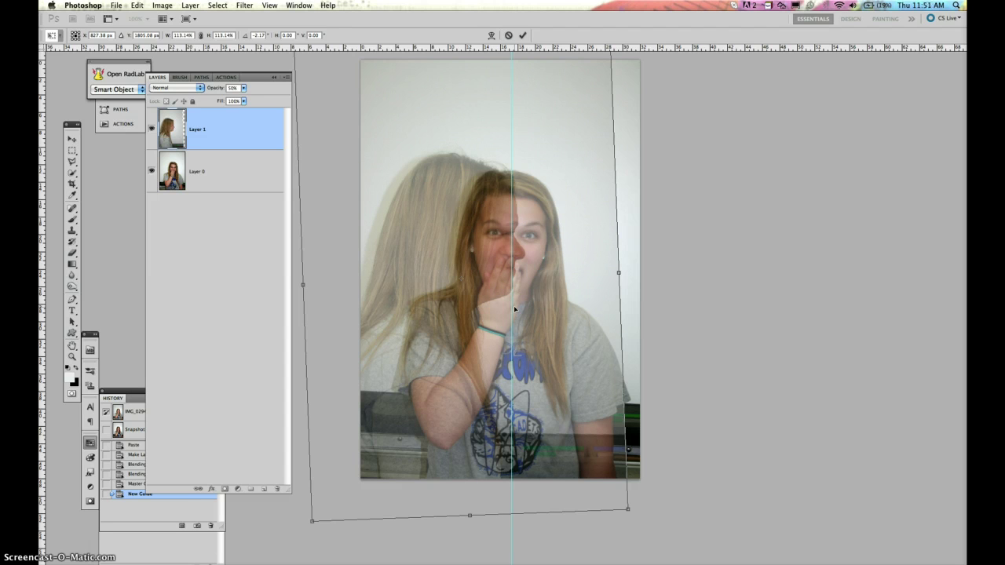
key("Return")
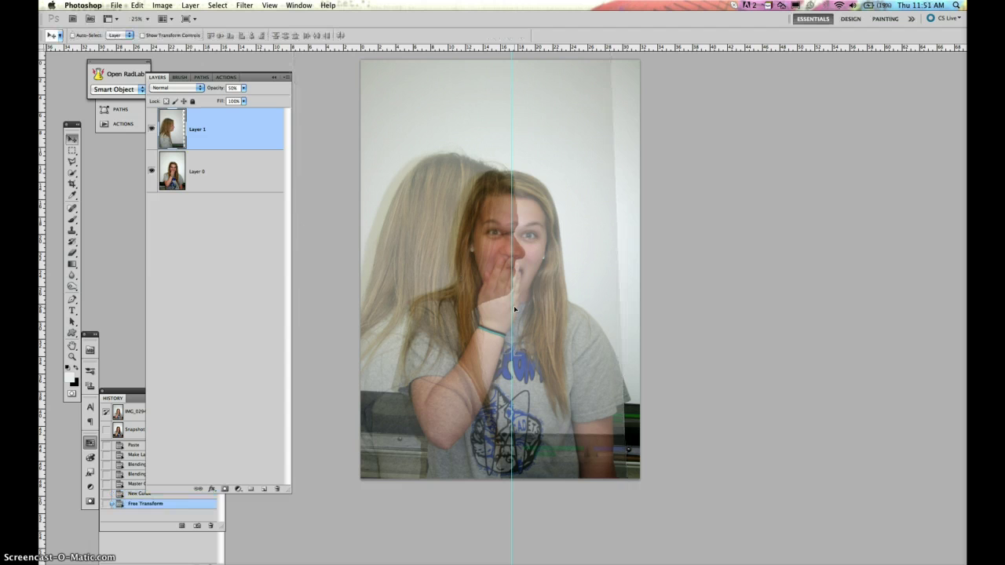
- Raise Layer 1's opacity back to 100%
left_click(244, 87)
left_click_drag(251, 97, 292, 105)
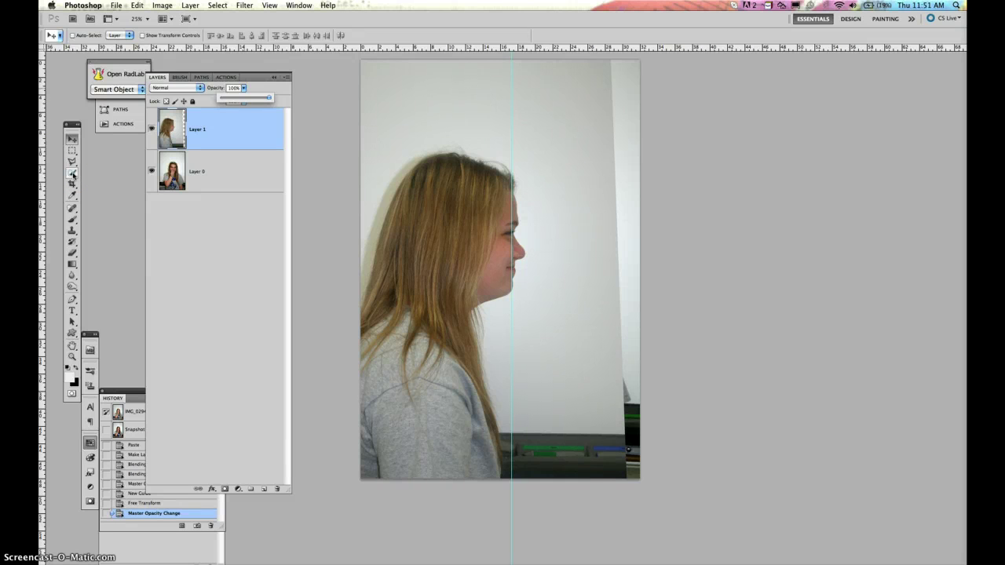
mouse_move(72, 175)
left_mouse_down()
mouse_move(104, 173)
mouse_move(72, 172)
mouse_move(86, 176)
left_mouse_up()
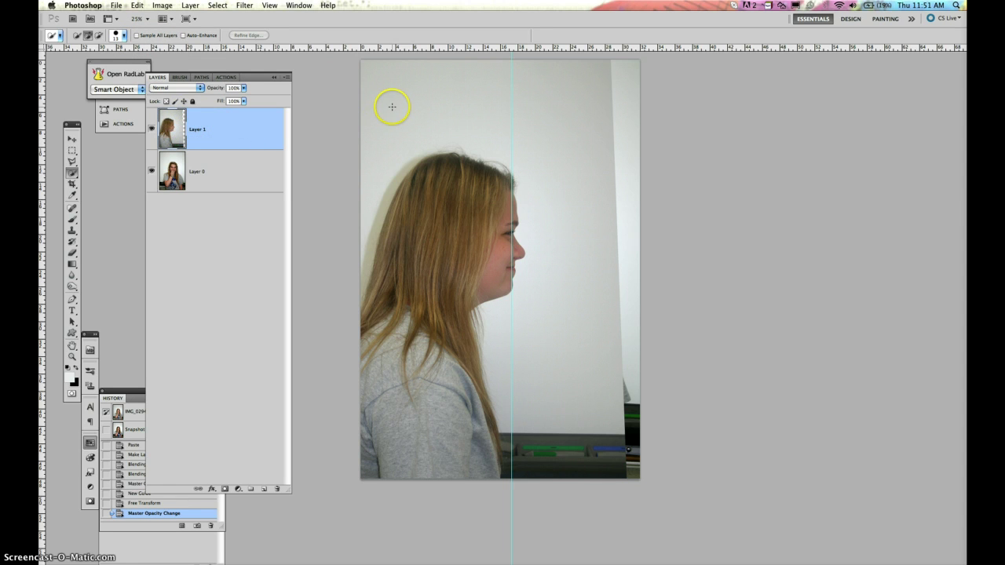
- Quick-select the wall above, right and left of the profile, plus the bottom-right strip
left_click_drag(462, 109, 479, 114)
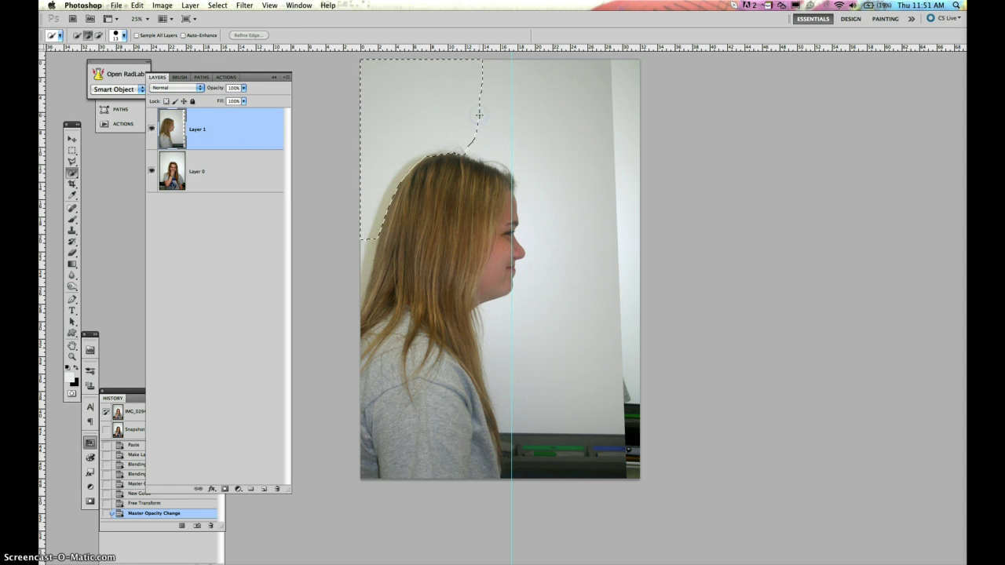
left_click(538, 141)
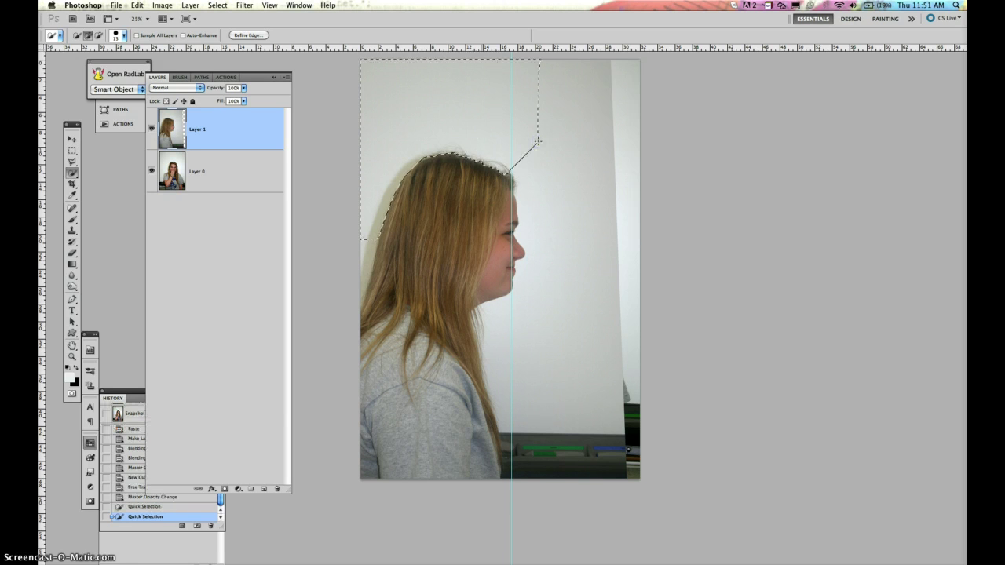
mouse_move(539, 142)
left_mouse_down()
mouse_move(554, 163)
mouse_move(573, 272)
left_mouse_up()
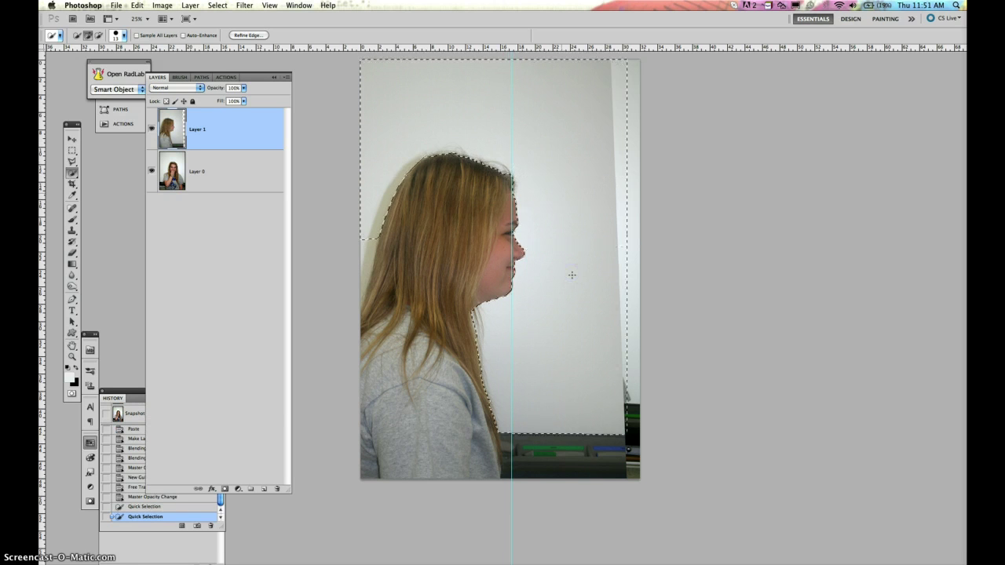
left_click(366, 246)
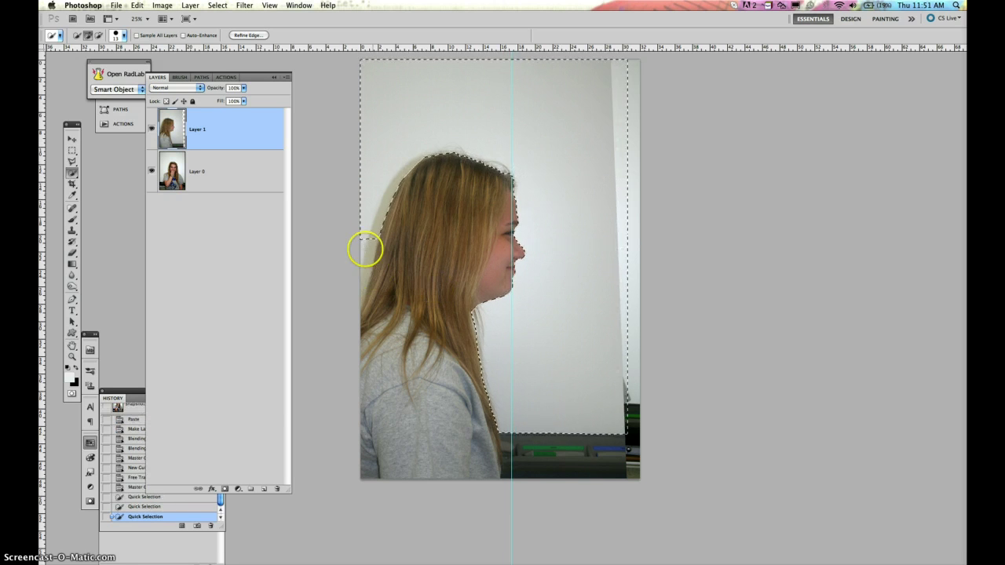
left_click(359, 291)
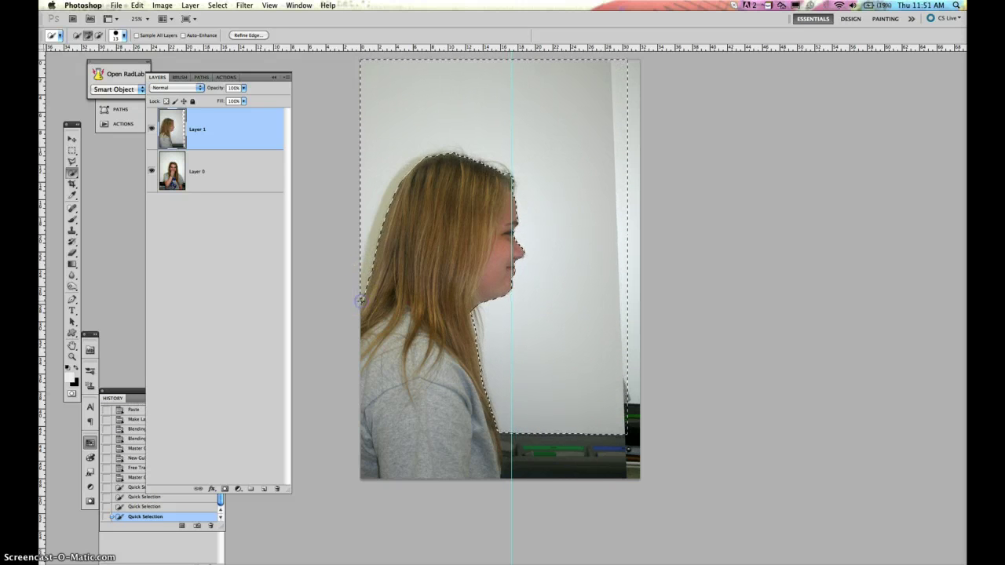
left_click(571, 446)
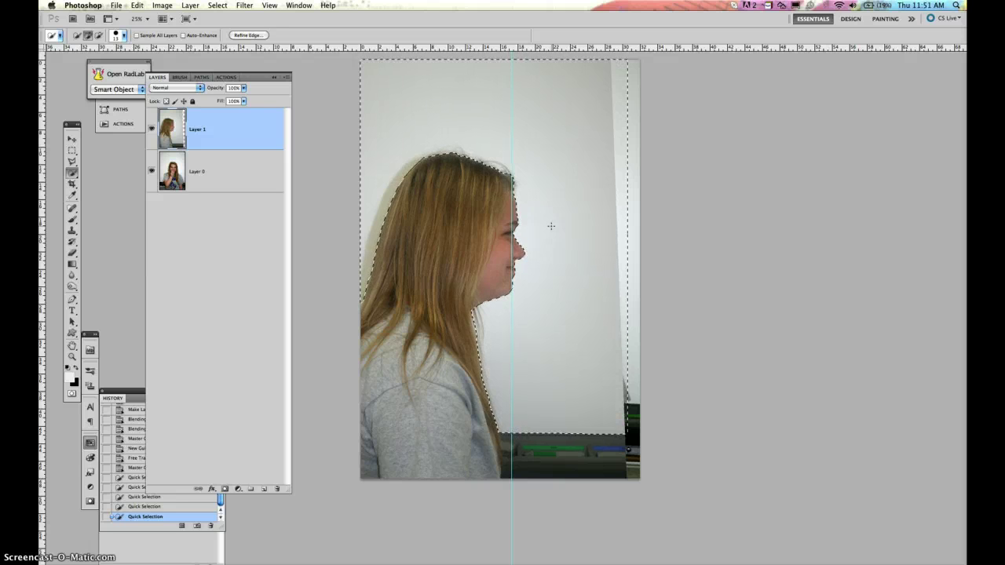
left_click(317, 24)
- Inverse the background selection onto the person and Smooth it with a 7-pixel radius
left_click(218, 5)
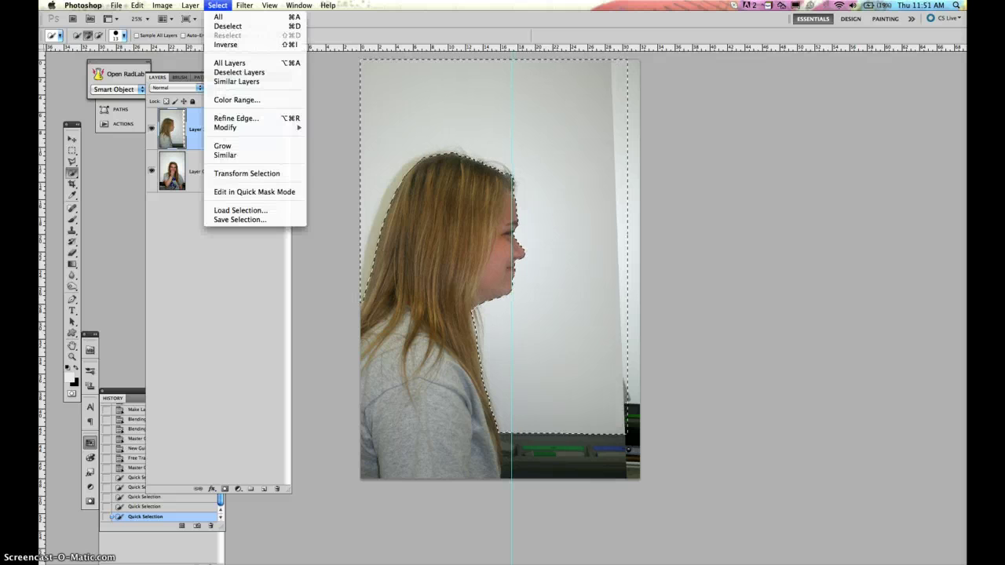
left_click(217, 44)
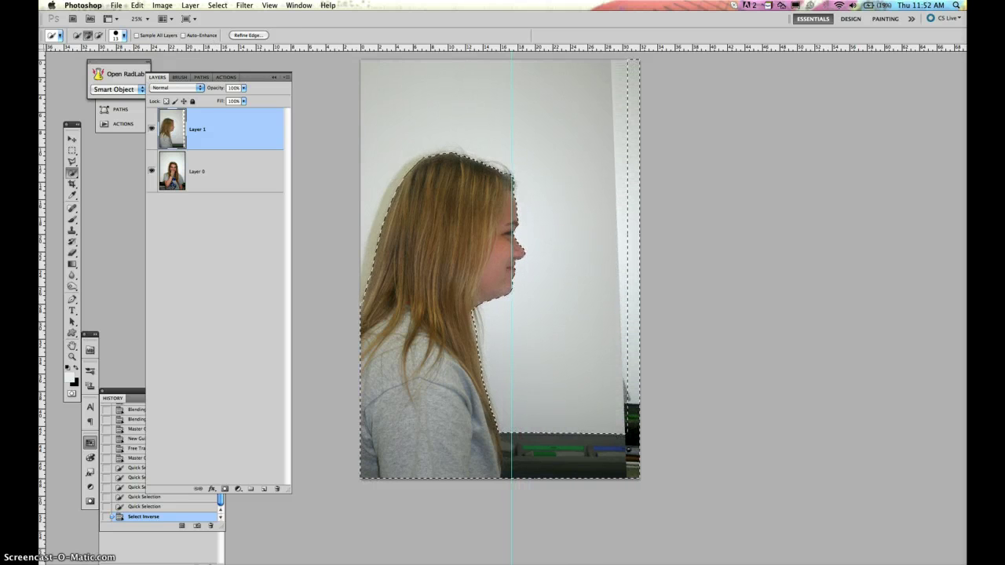
left_click(218, 5)
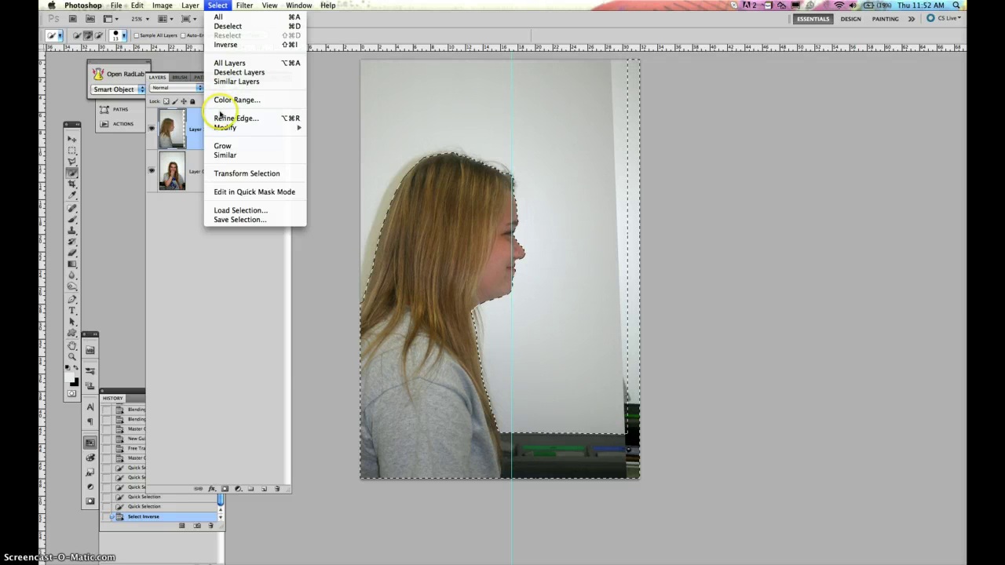
mouse_move(224, 128)
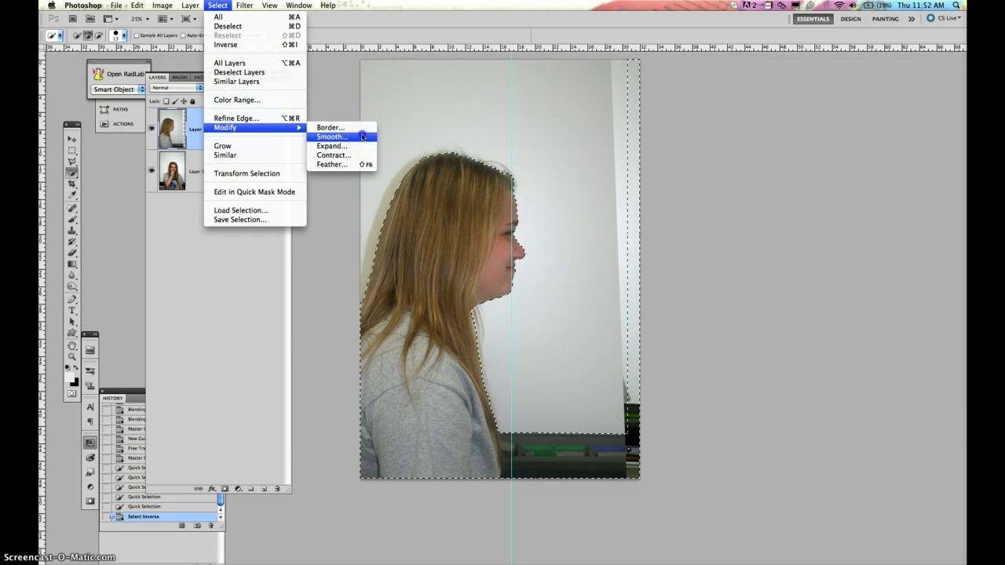
left_click(362, 136)
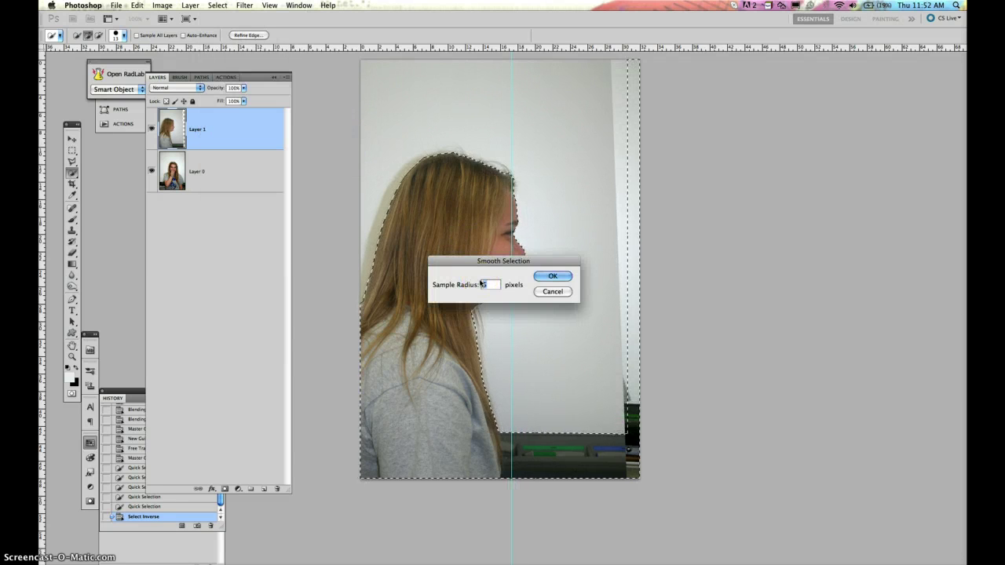
left_click(549, 276)
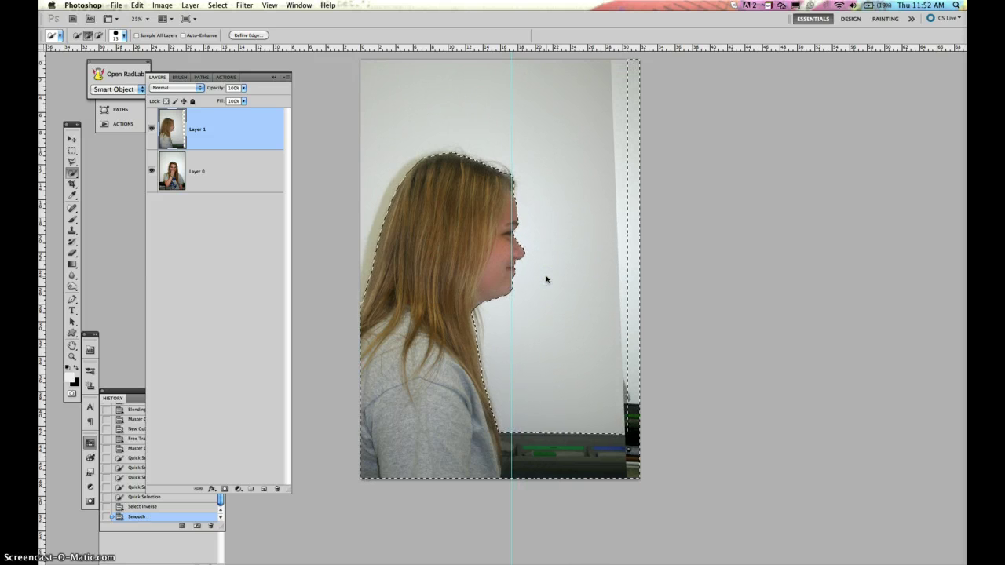
- Add a layer mask to Layer 0 from the silhouette selection and hide Layer 1
left_click(173, 178)
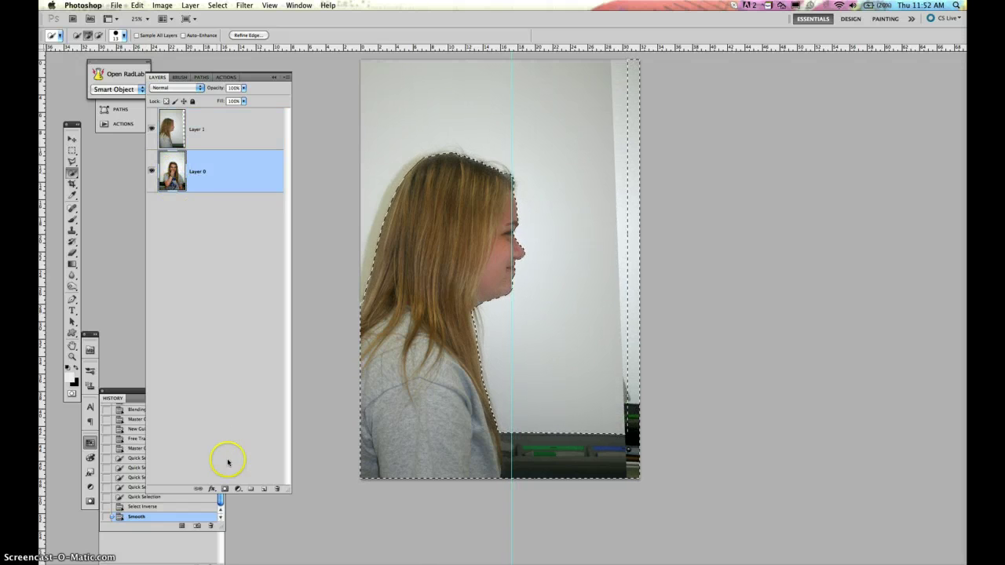
left_click(224, 488)
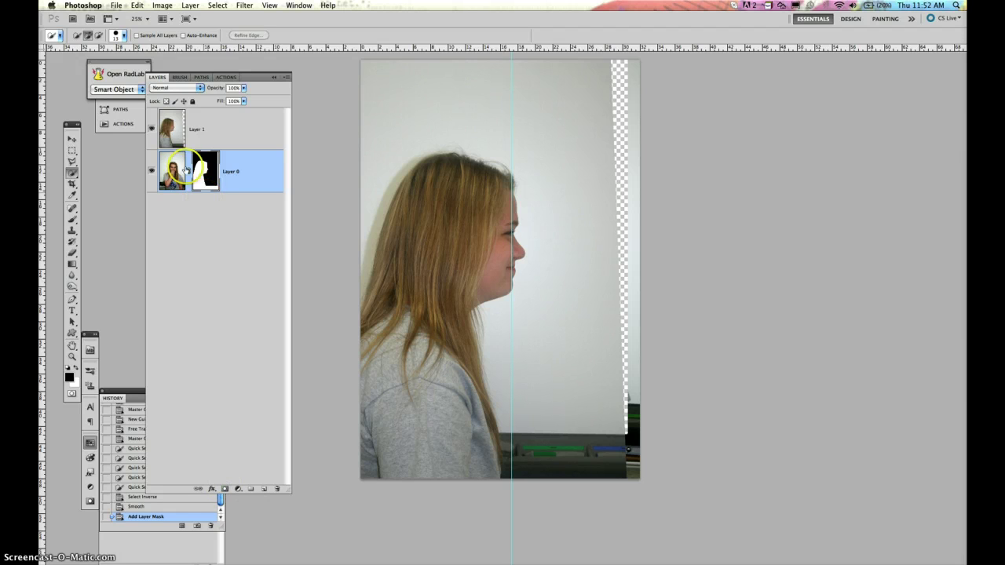
left_click(152, 129)
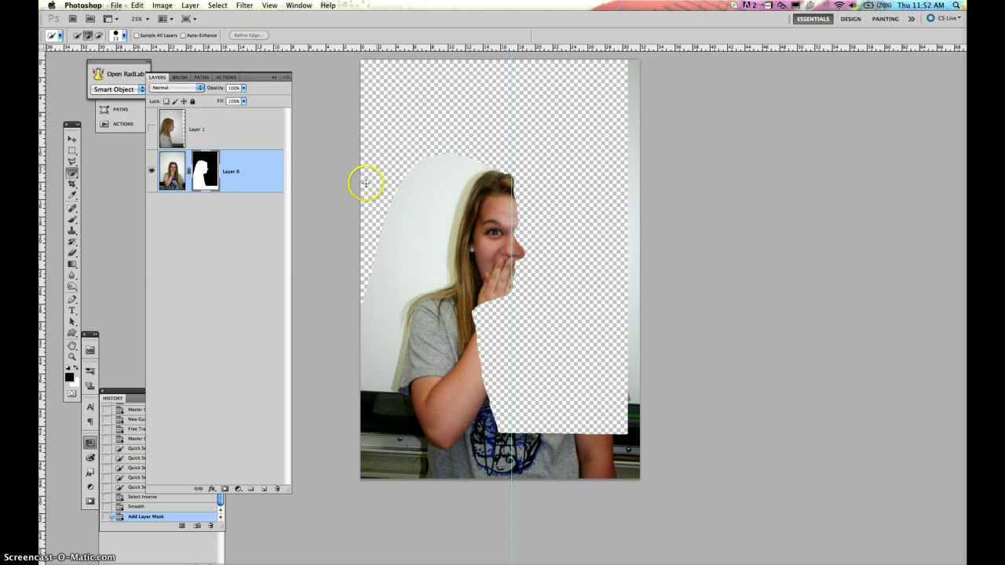
- Crop the canvas to an 8 × 10 inch frame centred on the face, trimming the dark bottom strip
left_click(72, 183)
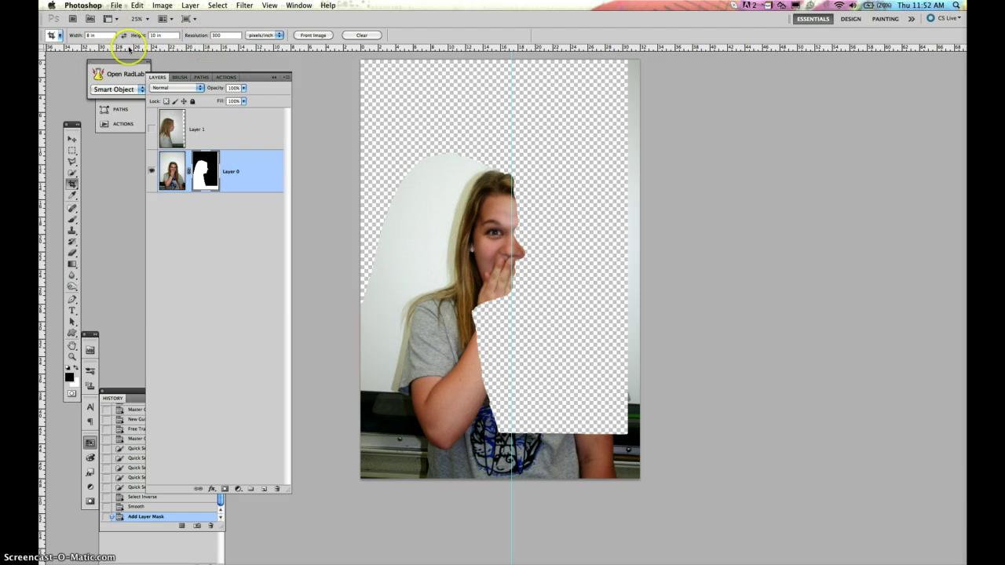
left_click_drag(357, 130, 690, 417)
left_click_drag(512, 373, 516, 380)
left_click_drag(509, 259, 515, 261)
key("Right")
key("Right")
key("Right")
key("Right")
key("Right")
key("Right")
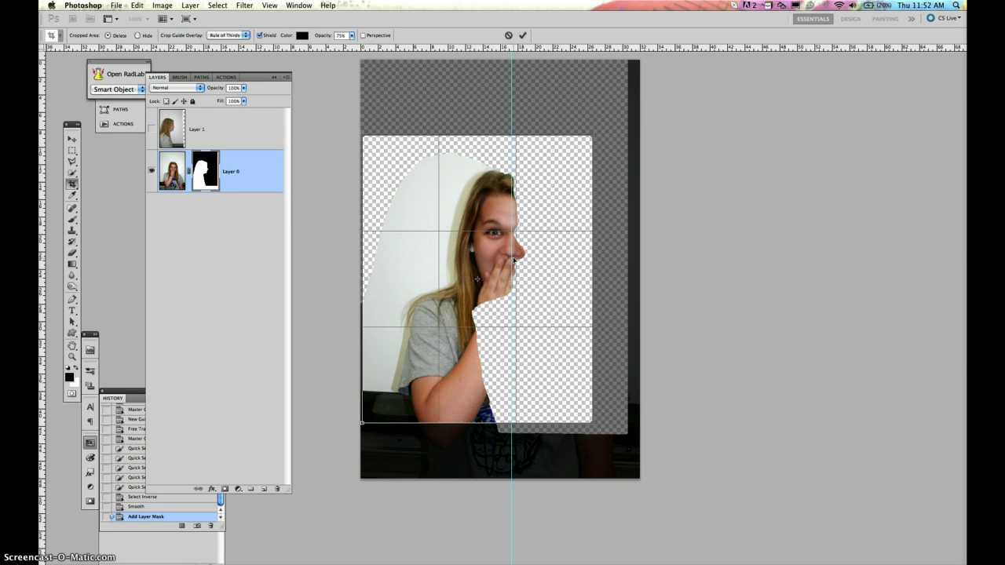
key("Down")
key("Down")
key("Right")
key("Right")
key("Right")
key("Right")
key("Right")
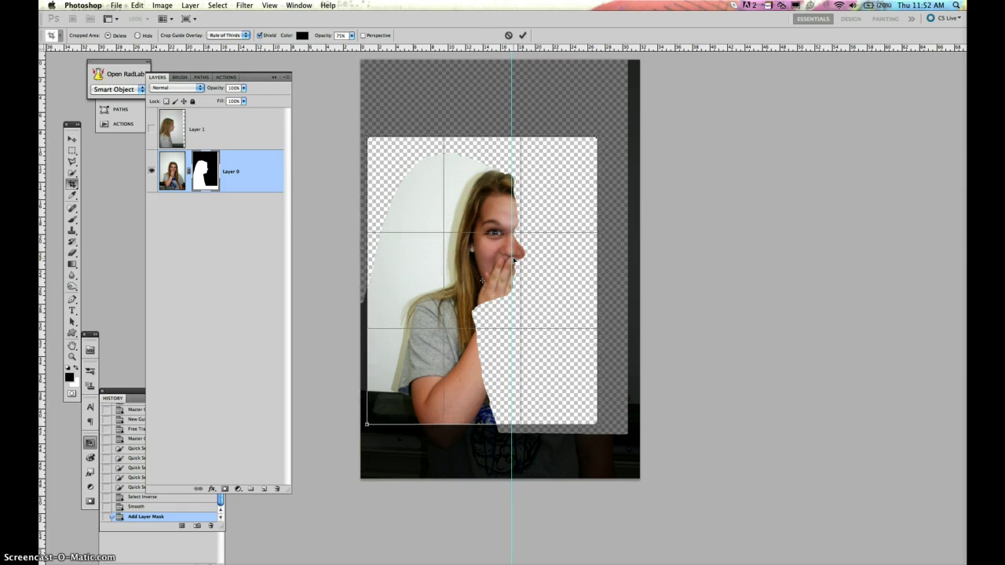
key("Left")
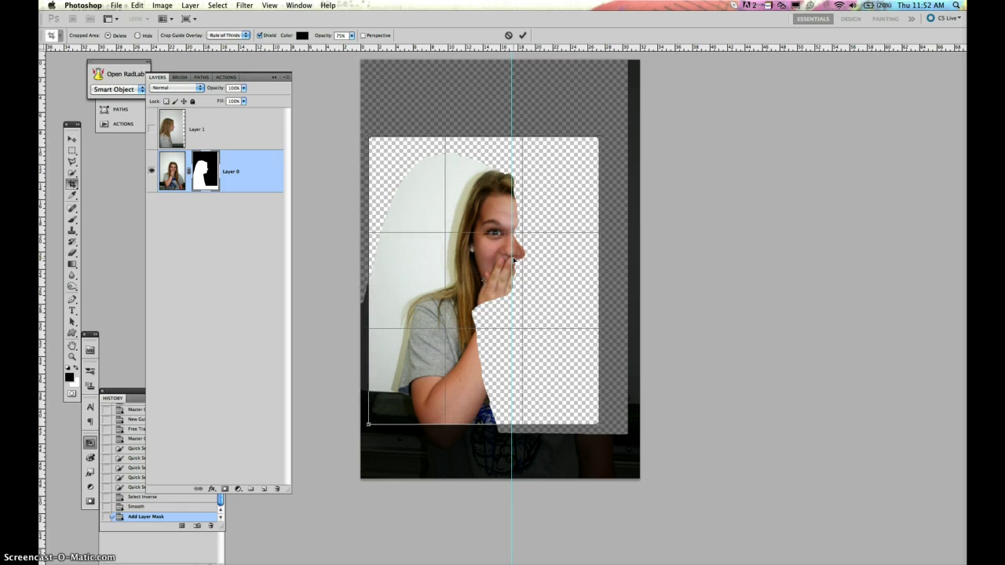
key("Return")
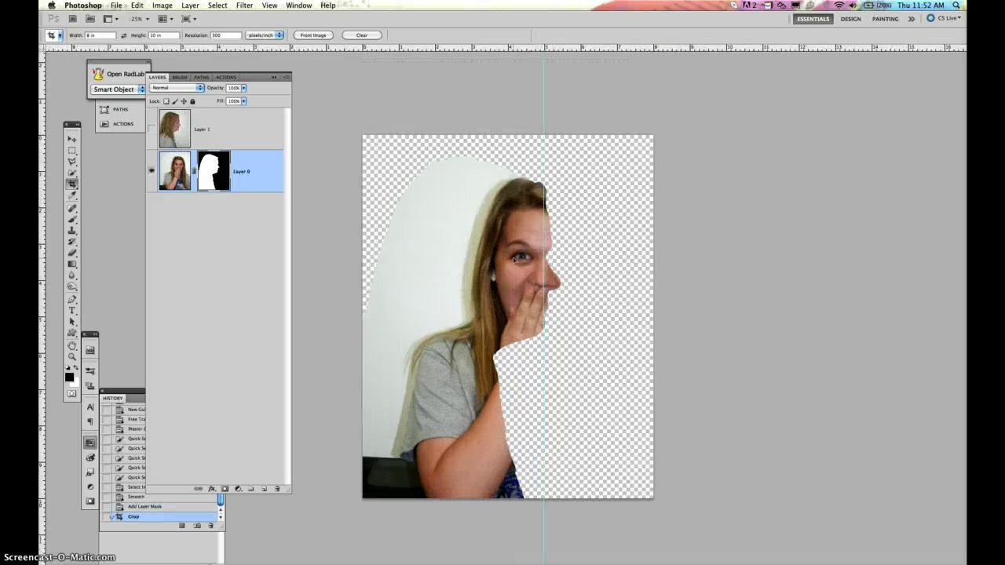
- Add Layer 2 beneath Layer 0 and fill it with the light grey sampled from the wall
left_click(265, 488)
left_click_drag(173, 171, 170, 241)
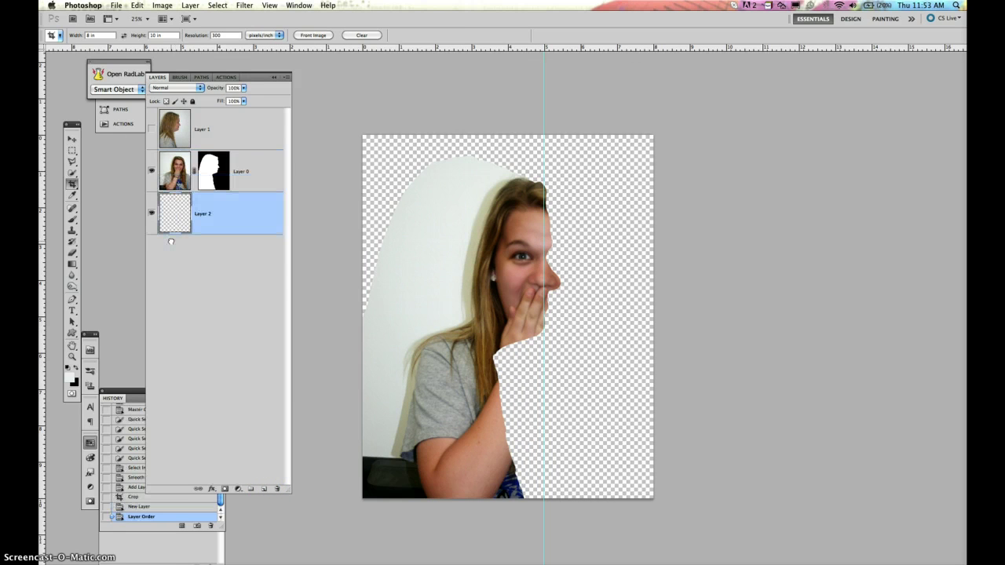
key("super+BackSpace")
key("alt+BackSpace")
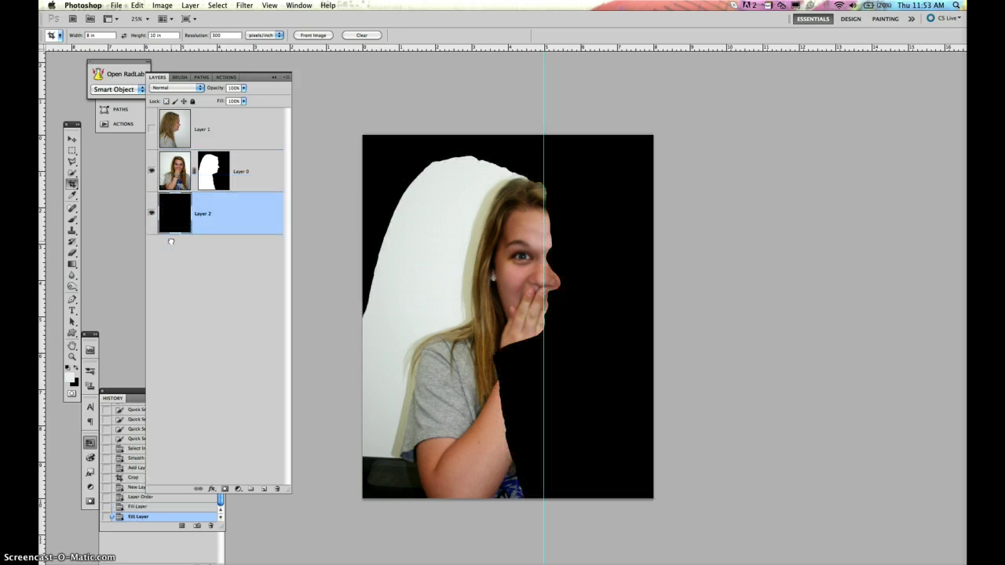
key("super+BackSpace")
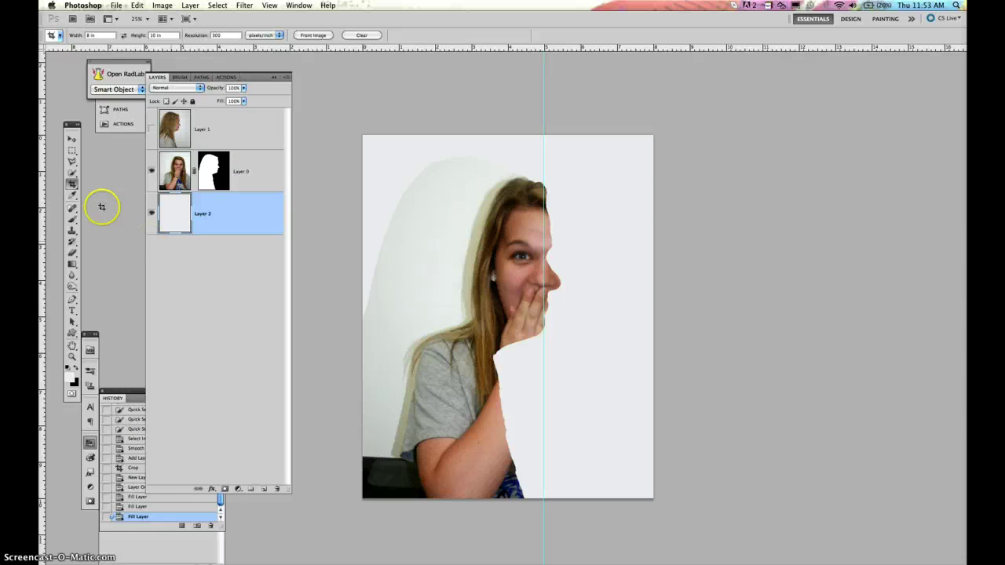
left_click(71, 195)
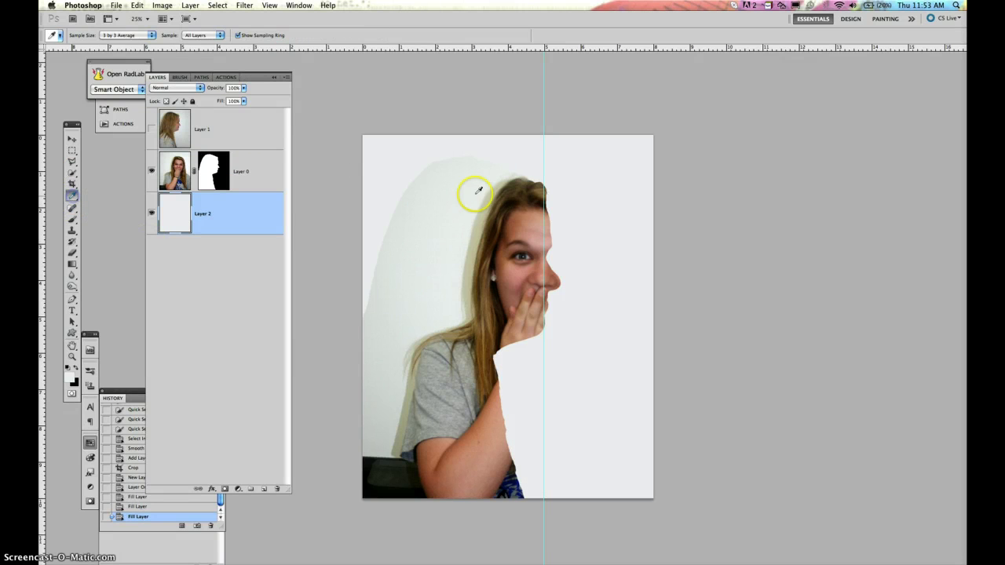
left_click(408, 301)
key("alt+BackSpace")
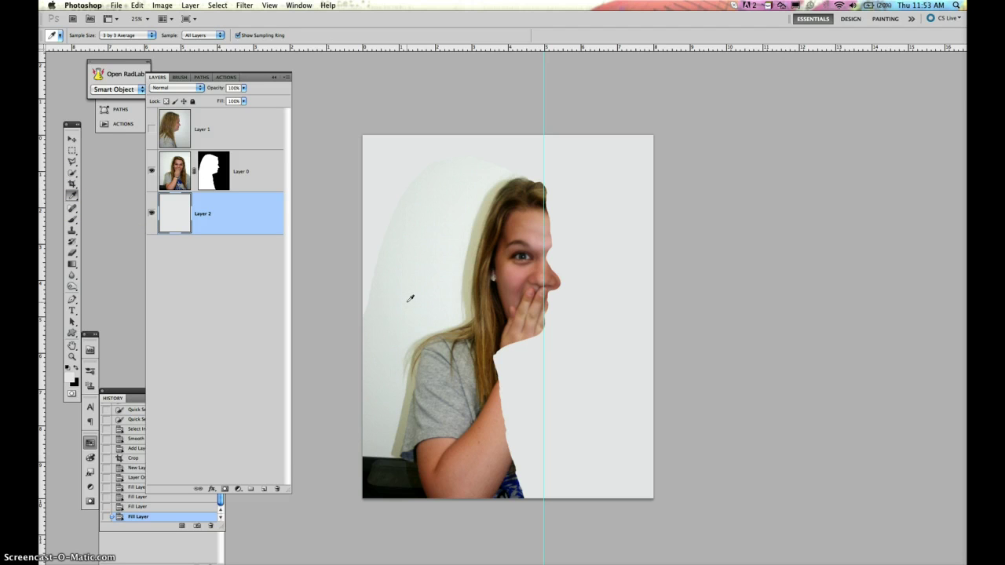
- Target Layer 0's mask and set up a round brush at 100% opacity
left_click(214, 178)
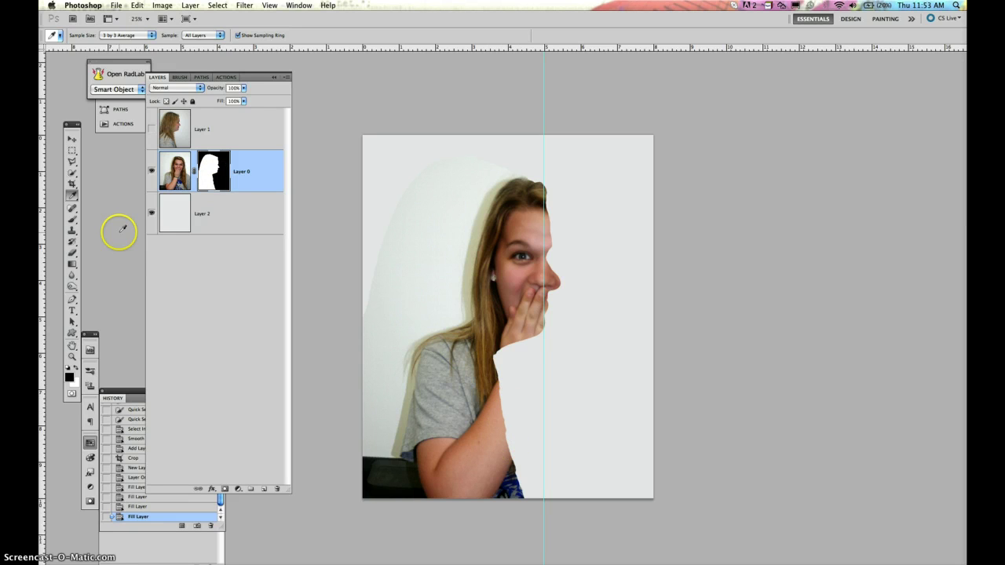
left_click(72, 219)
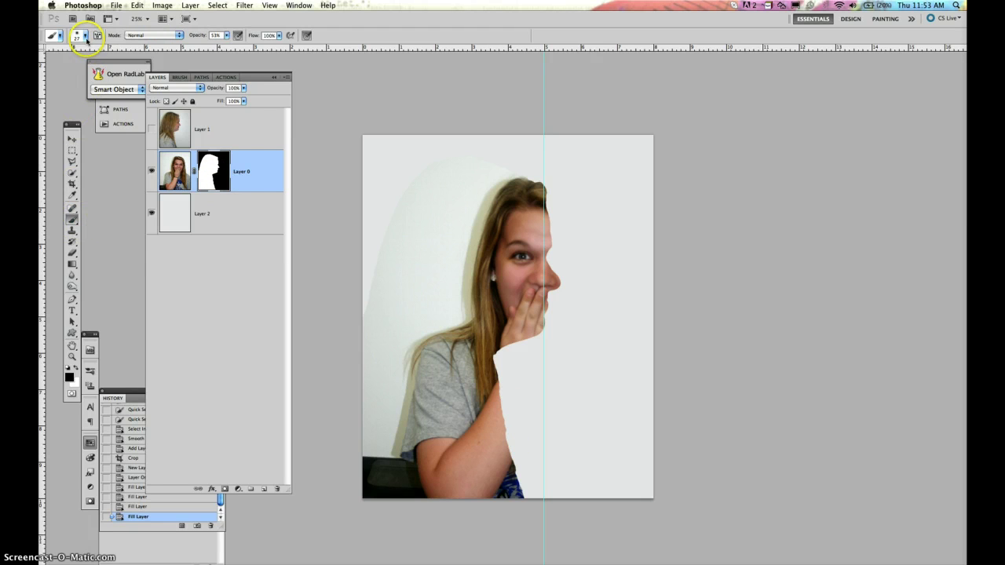
left_click(85, 36)
left_click(95, 109)
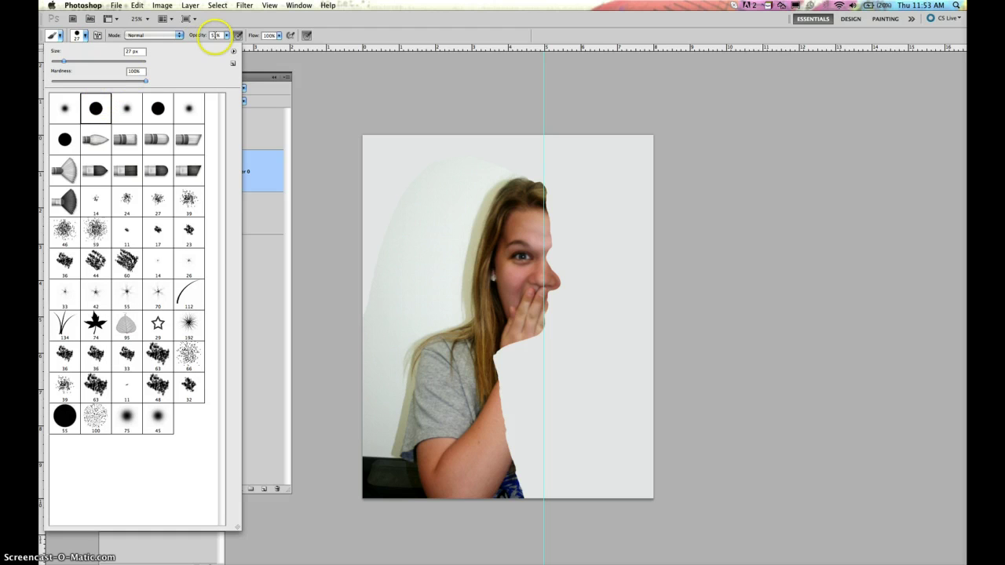
left_click(226, 36)
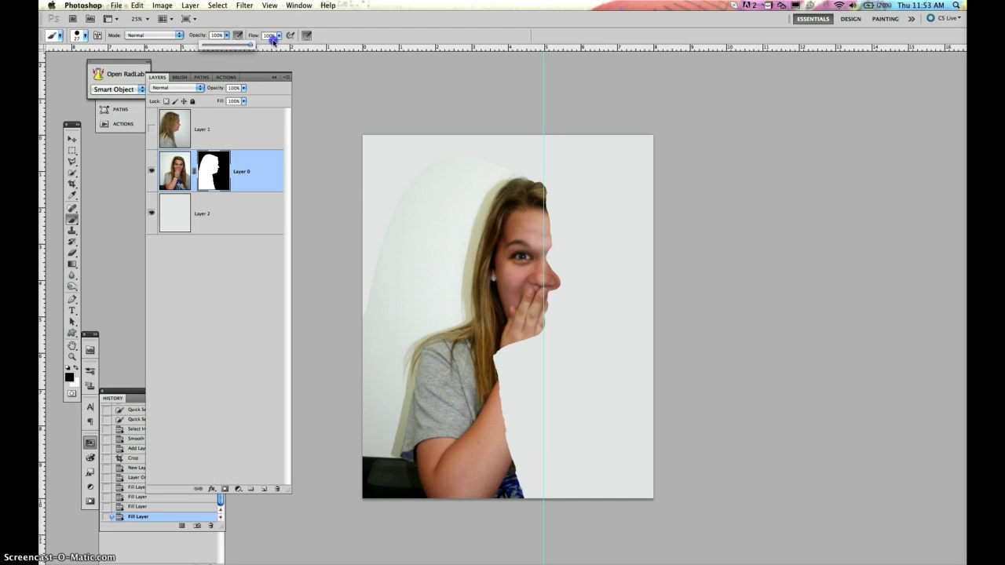
left_click(116, 41)
- Zoom in on the arm and paint a dab on the mask along its edge
left_click(566, 390)
left_click(566, 392)
left_click(573, 416)
left_click_drag(576, 427, 539, 113)
left_click_drag(478, 211, 455, 237)
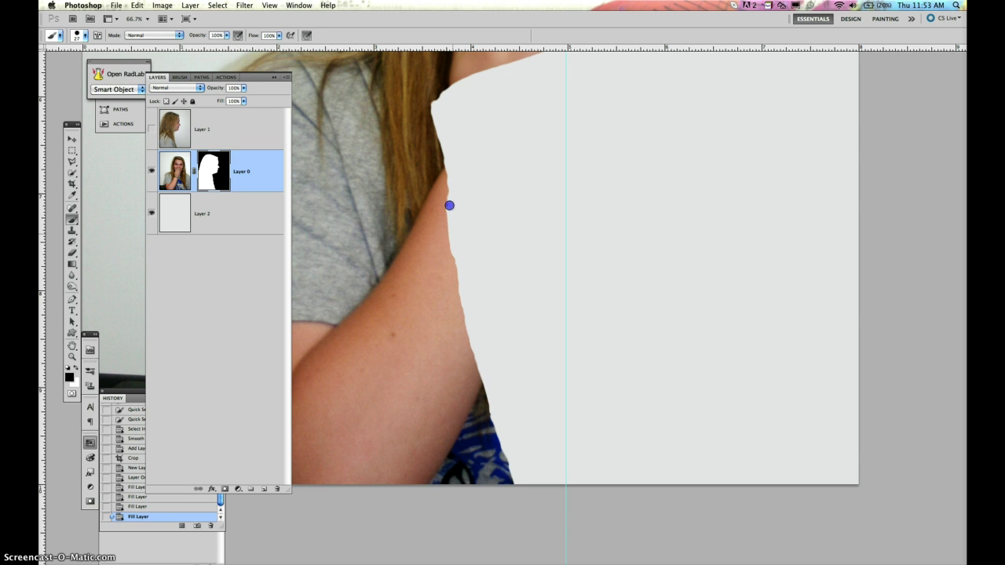
left_click(441, 136)
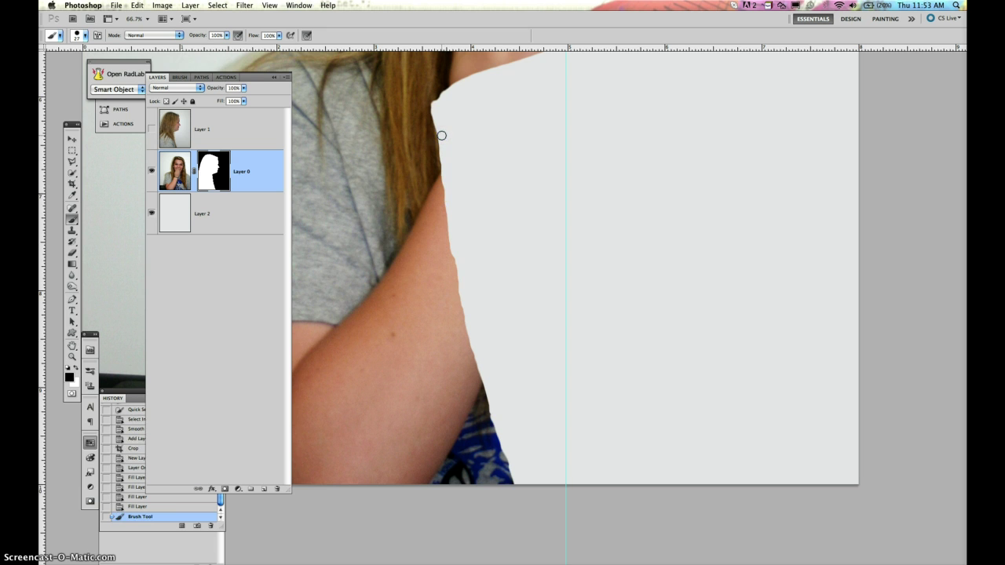
key("super+minus")
key("super+minus")
key("super+minus")
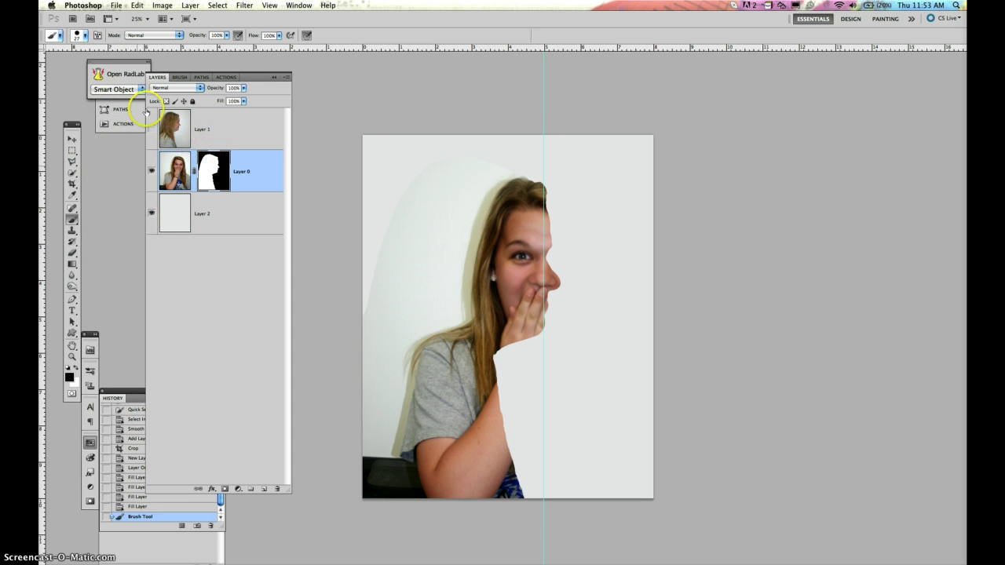
- Paint Layer 0's mask white with a 267 px brush along the left edge, revealing the wall
left_click(82, 35)
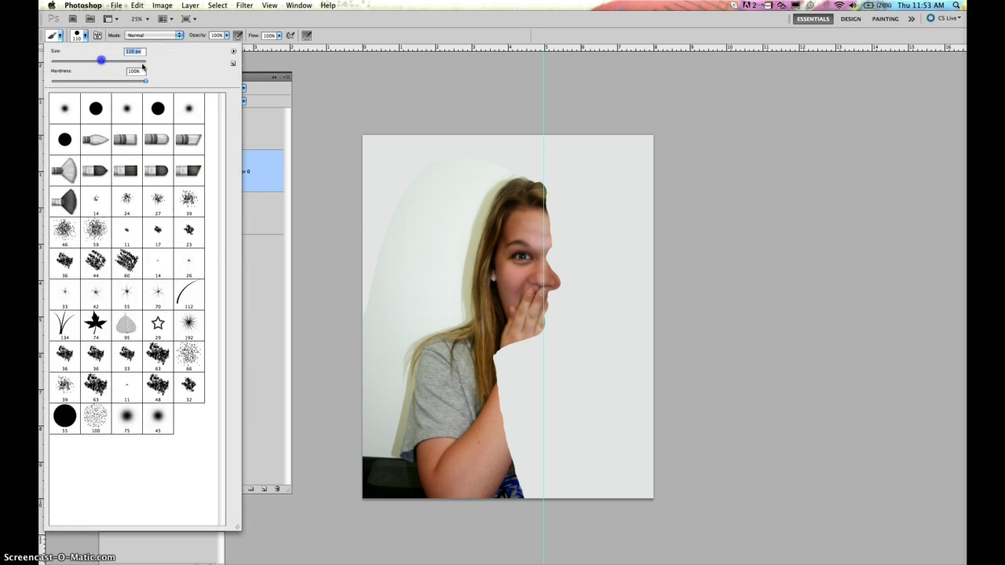
type("267")
left_click(370, 169)
mouse_move(370, 169)
left_mouse_down()
mouse_move(412, 180)
mouse_move(381, 199)
mouse_move(397, 218)
mouse_move(355, 249)
mouse_move(378, 259)
mouse_move(354, 279)
mouse_move(362, 294)
mouse_move(390, 176)
mouse_move(464, 153)
mouse_move(507, 155)
mouse_move(416, 145)
mouse_move(397, 153)
mouse_move(394, 194)
left_mouse_up()
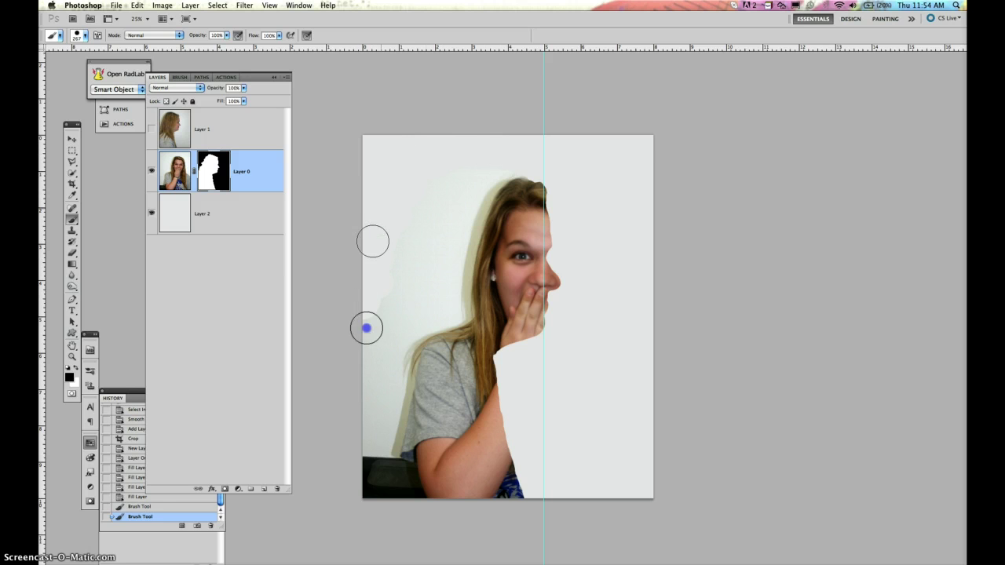
key("x")
left_click_drag(375, 286, 386, 286)
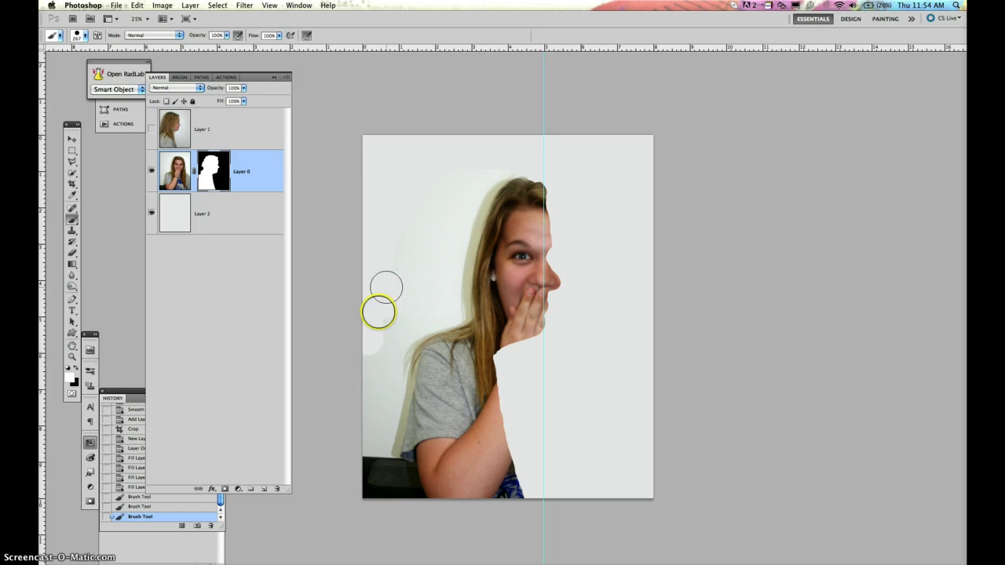
mouse_move(365, 352)
left_mouse_down()
mouse_move(402, 281)
mouse_move(385, 305)
mouse_move(373, 260)
mouse_move(363, 307)
mouse_move(361, 153)
mouse_move(372, 161)
mouse_move(394, 140)
mouse_move(385, 229)
mouse_move(403, 122)
mouse_move(406, 155)
mouse_move(459, 149)
mouse_move(416, 208)
mouse_move(422, 199)
mouse_move(373, 221)
mouse_move(394, 182)
mouse_move(370, 258)
mouse_move(400, 227)
mouse_move(379, 269)
mouse_move(486, 151)
mouse_move(366, 176)
left_mouse_up()
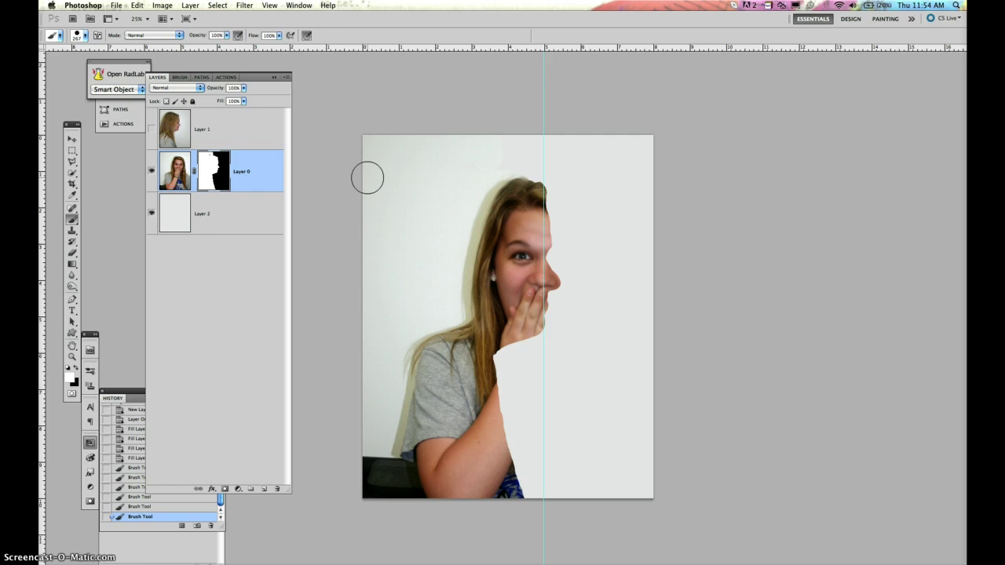
- Flatten the image from the Layers panel menu, discarding the hidden profile layer
left_click(304, 152)
left_click(287, 77)
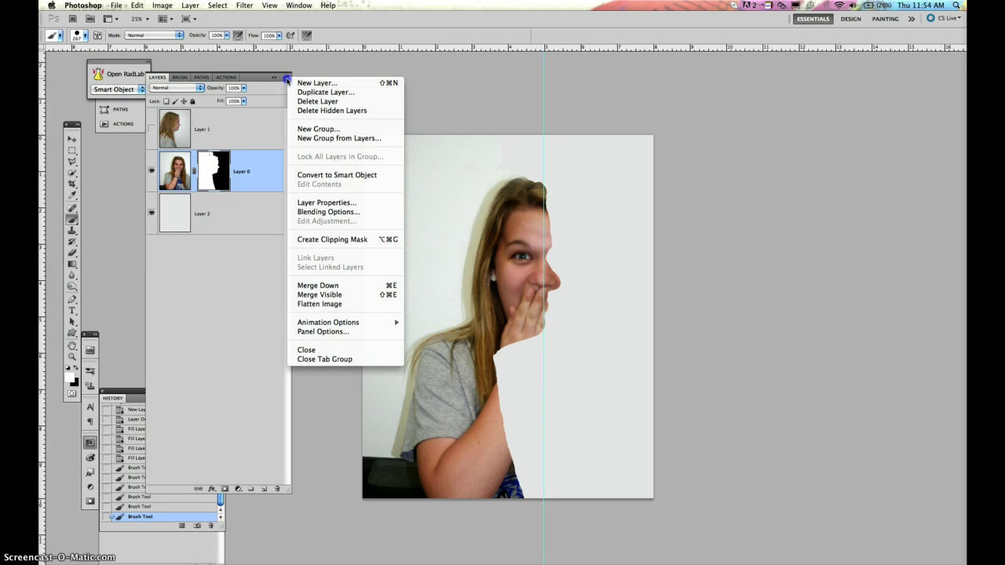
left_click(348, 305)
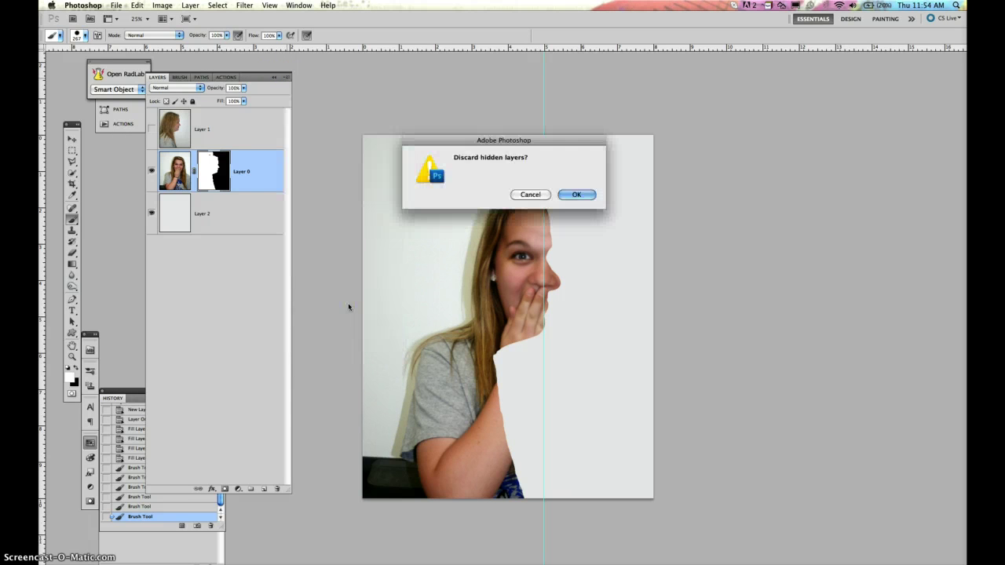
key("Return")
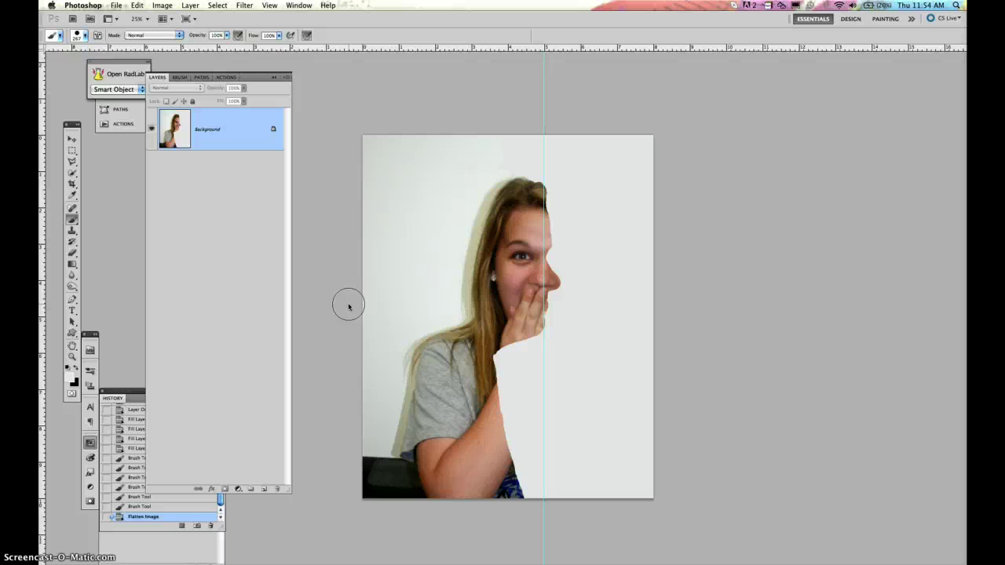
- Collapse CoffeeShop Perfect Portraits and select PW's B & W inside PWActionSet1(Updated)
left_click(122, 123)
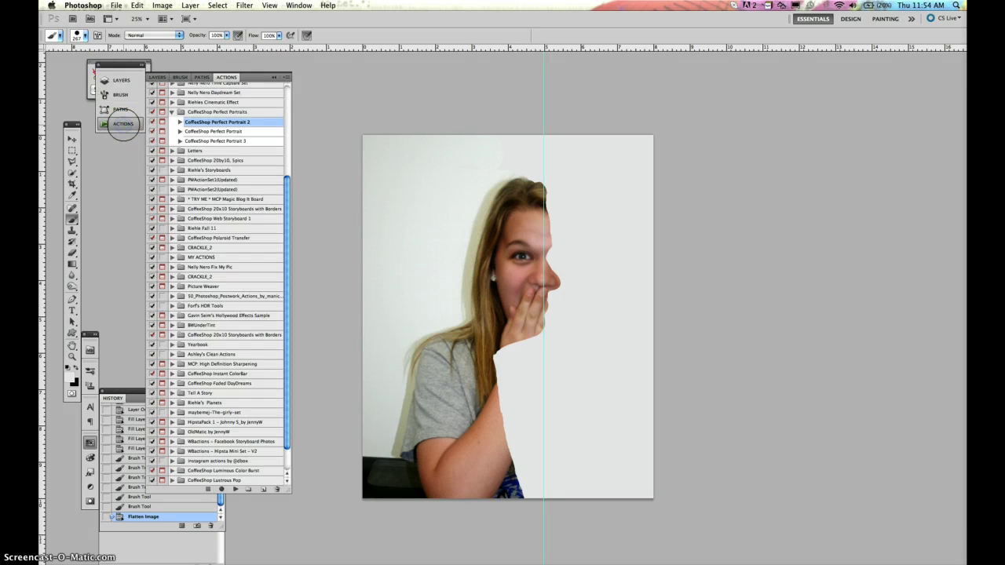
left_click(172, 112)
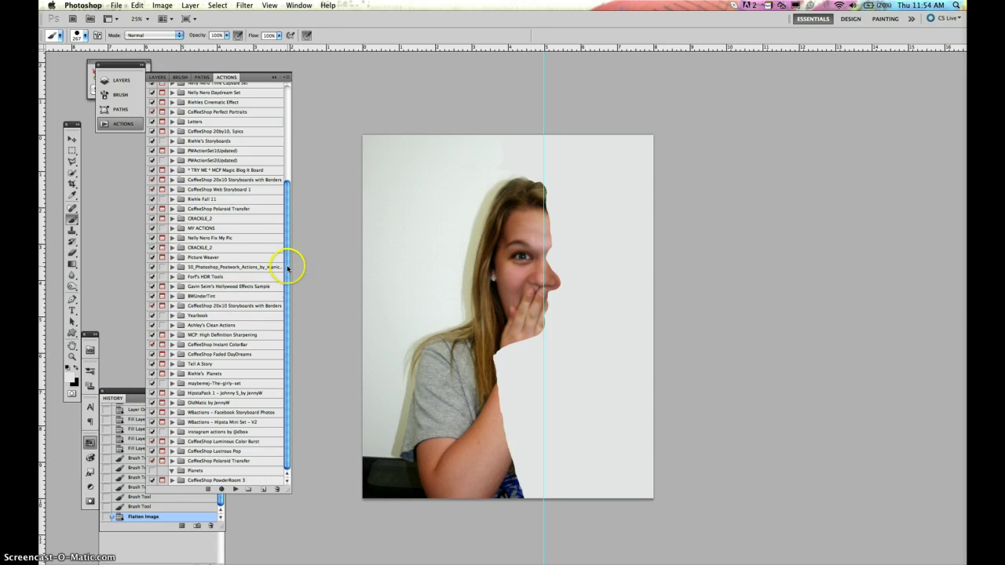
left_click_drag(291, 269, 274, 170)
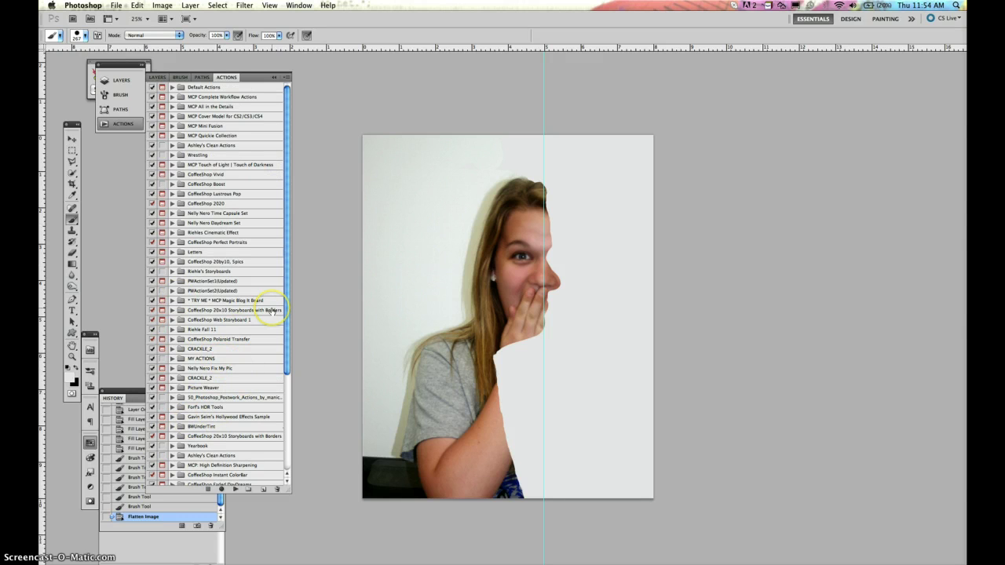
left_click(172, 281)
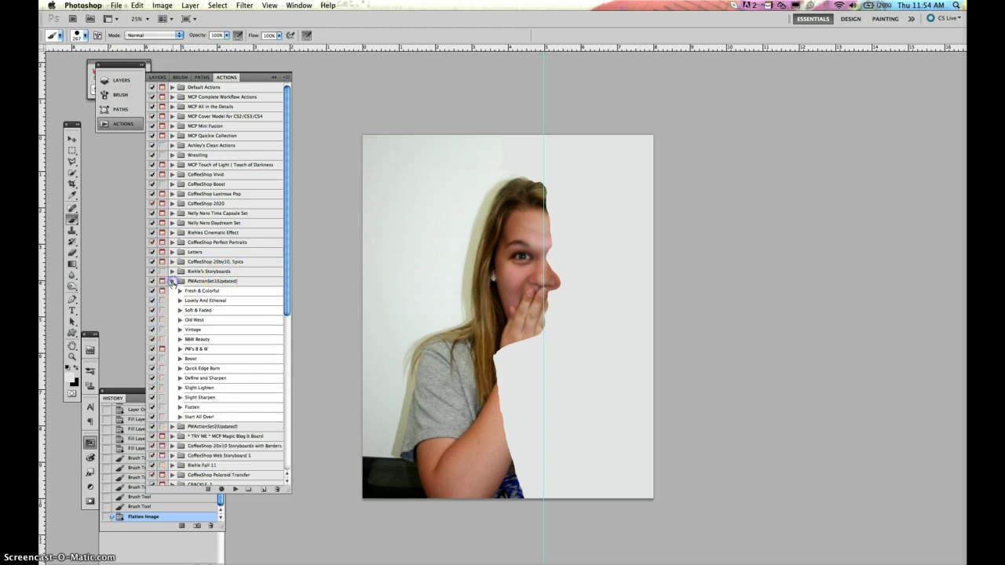
left_click(197, 350)
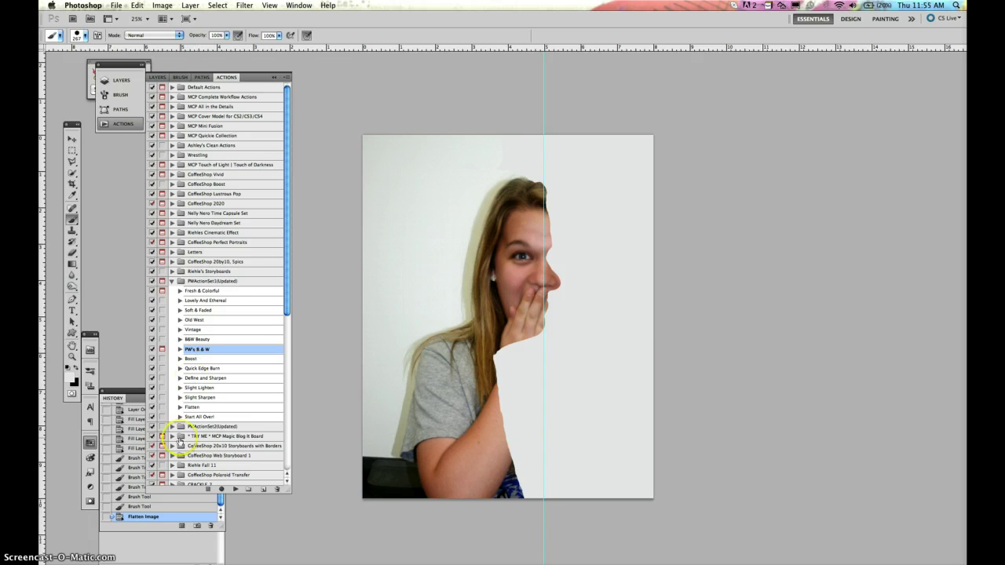
left_click(196, 526)
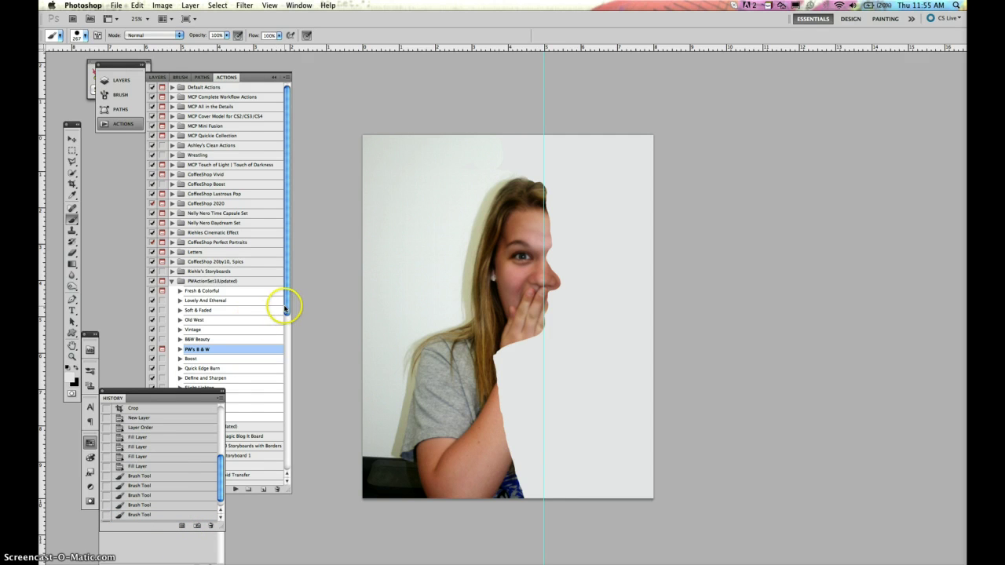
left_click_drag(221, 479, 220, 420)
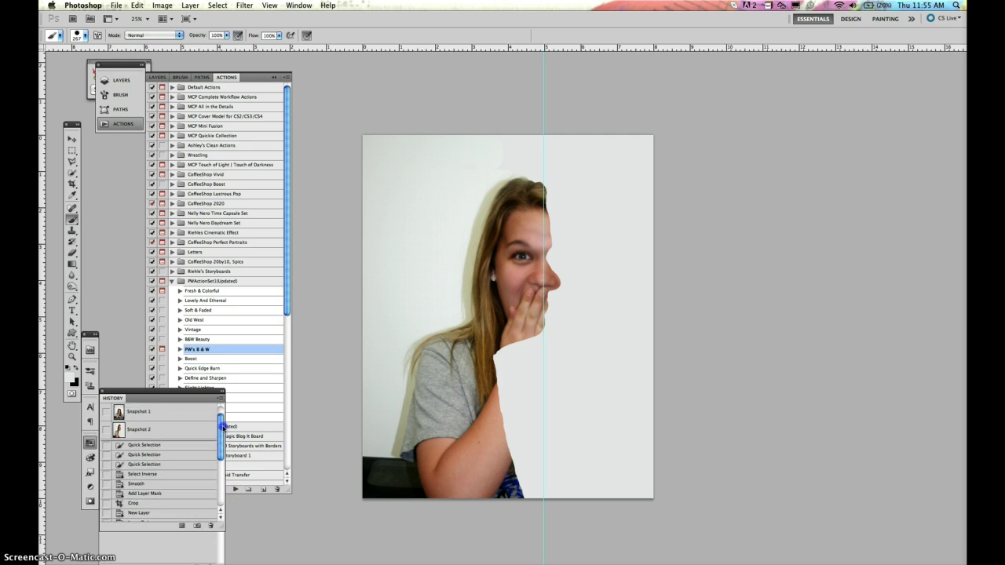
- Run the PW's B & W action through its stop message to get black-and-white with vignette
left_click(235, 489)
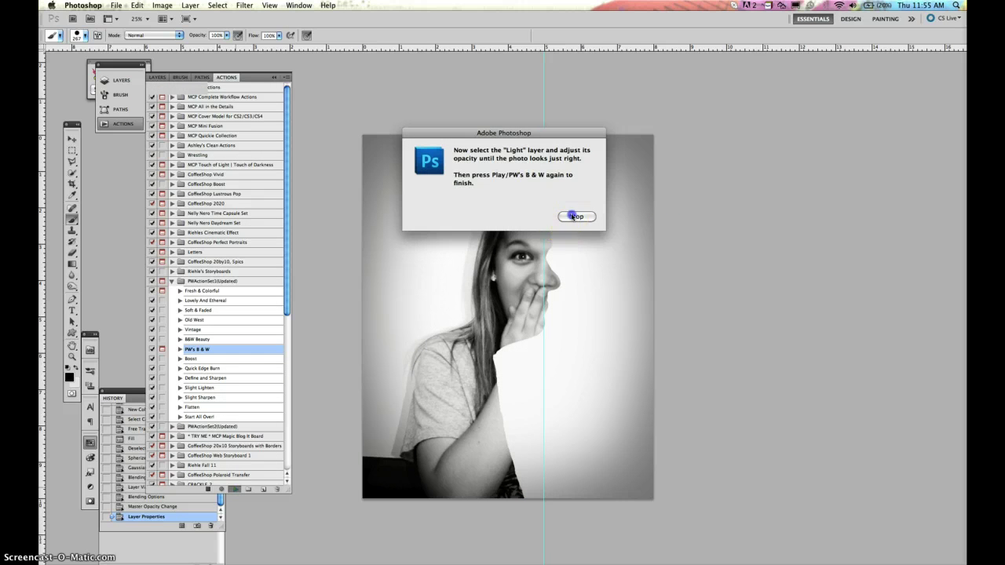
left_click(575, 216)
left_click(233, 490)
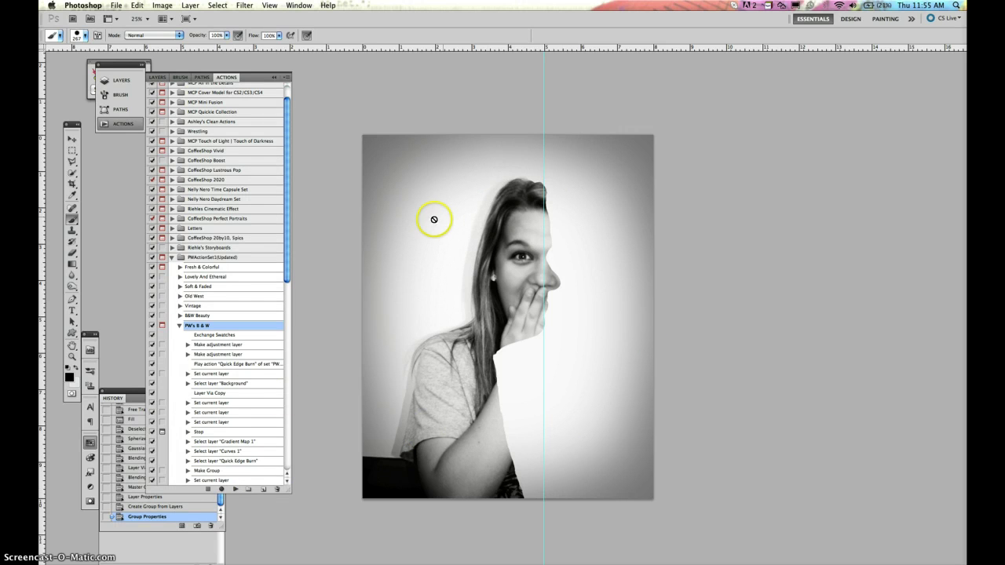
left_click_drag(221, 499, 221, 438)
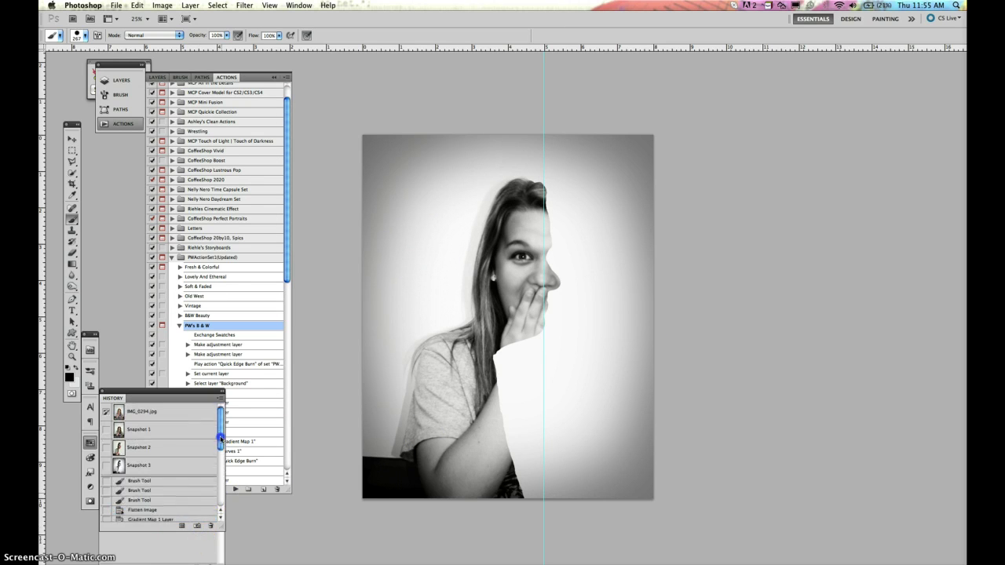
- From Snapshot 2, run the B&W Beauty action, accepting the colour profile conversion
left_click(172, 451)
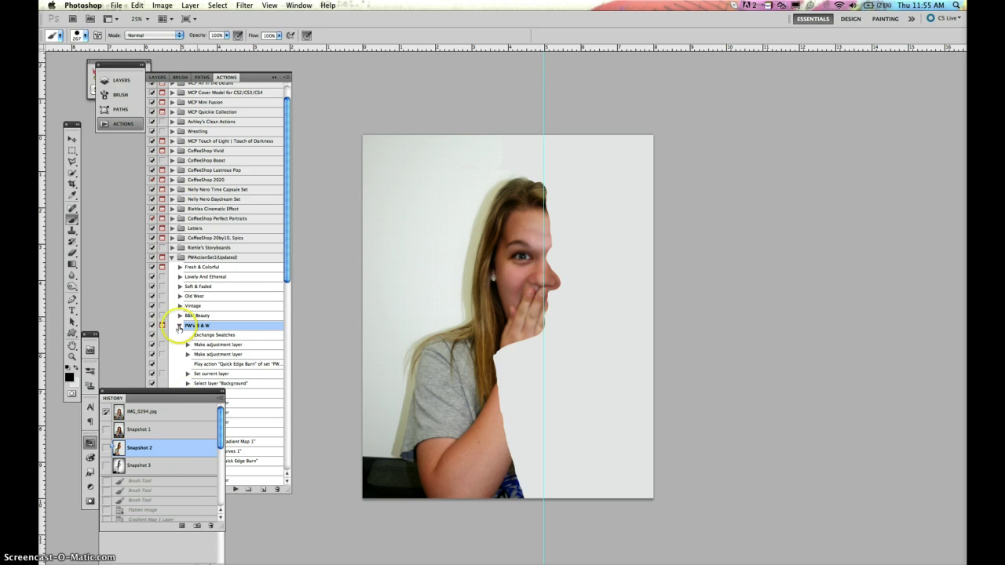
left_click(179, 325)
left_click(198, 316)
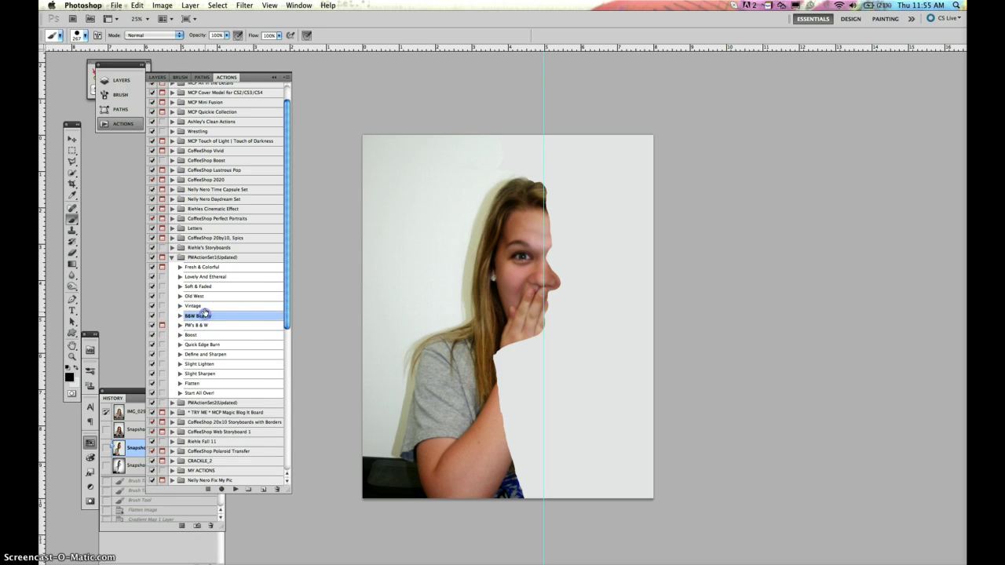
left_click(238, 490)
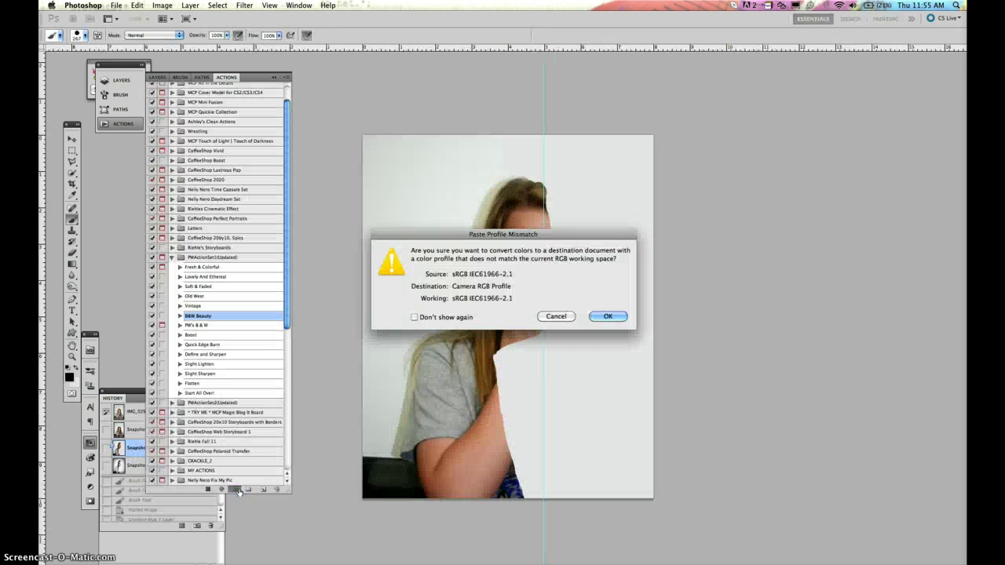
left_click(608, 316)
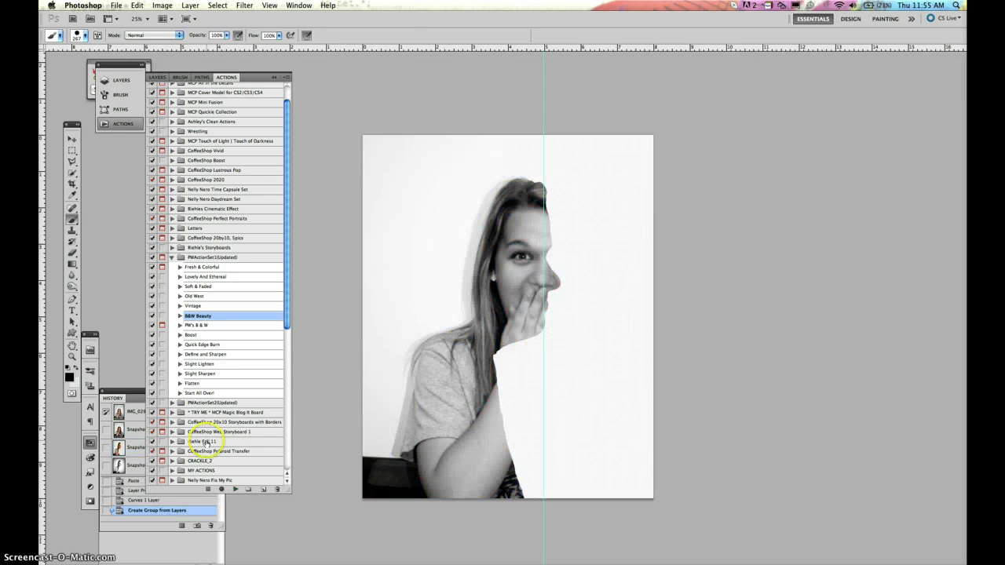
- Save the result as Snapshot 4 and compare it with the vignetted Snapshot 3
left_click(197, 525)
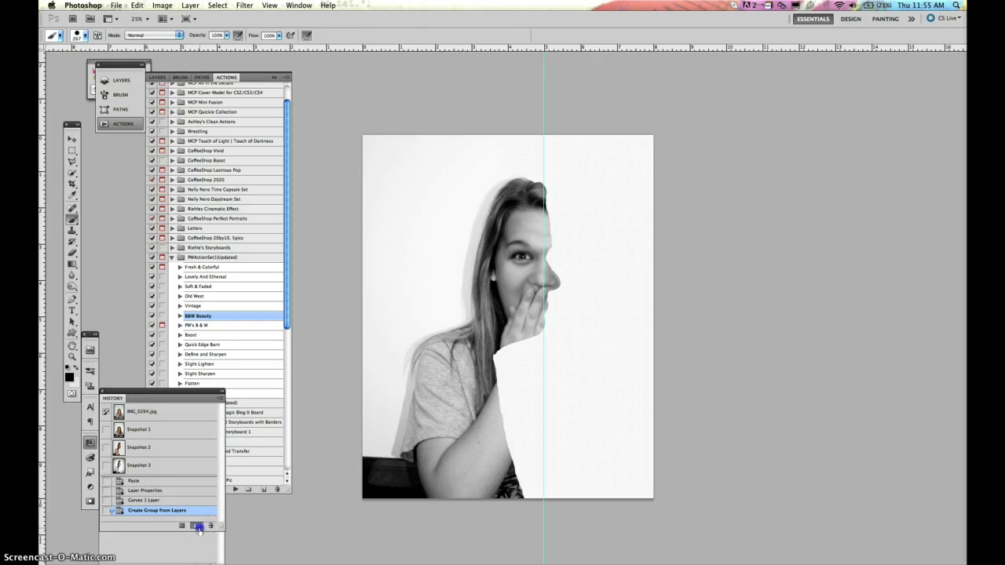
left_click(148, 470)
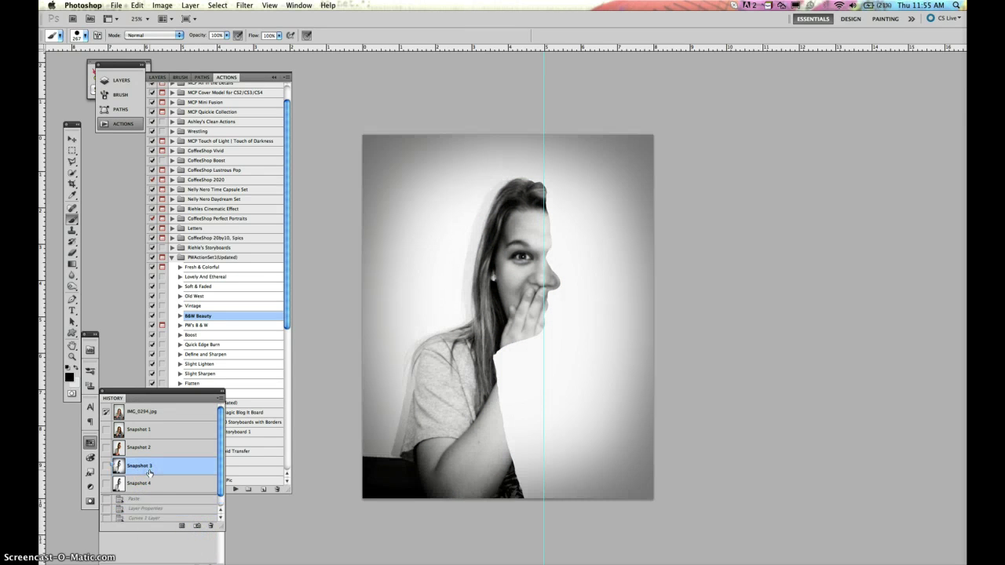
left_click(148, 485)
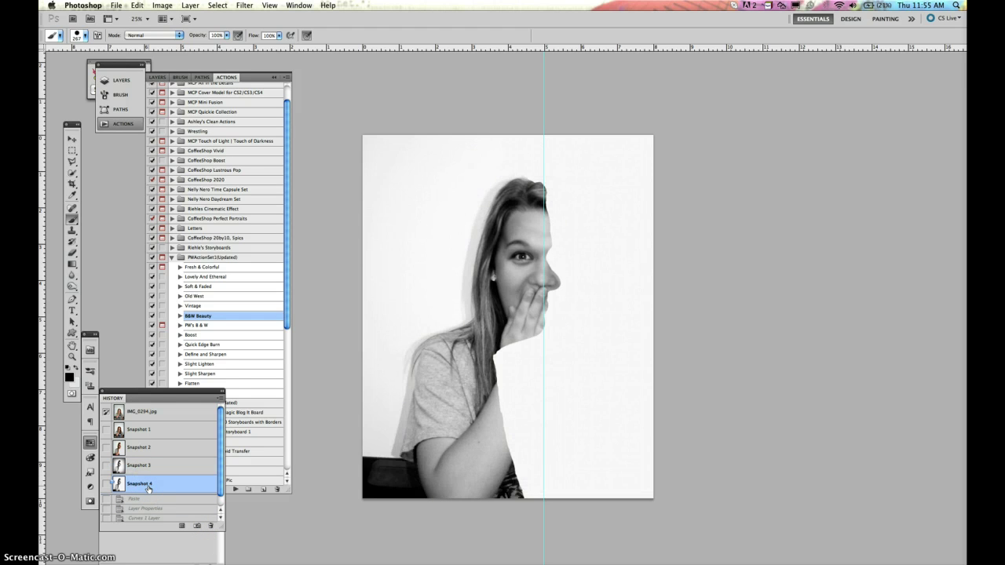